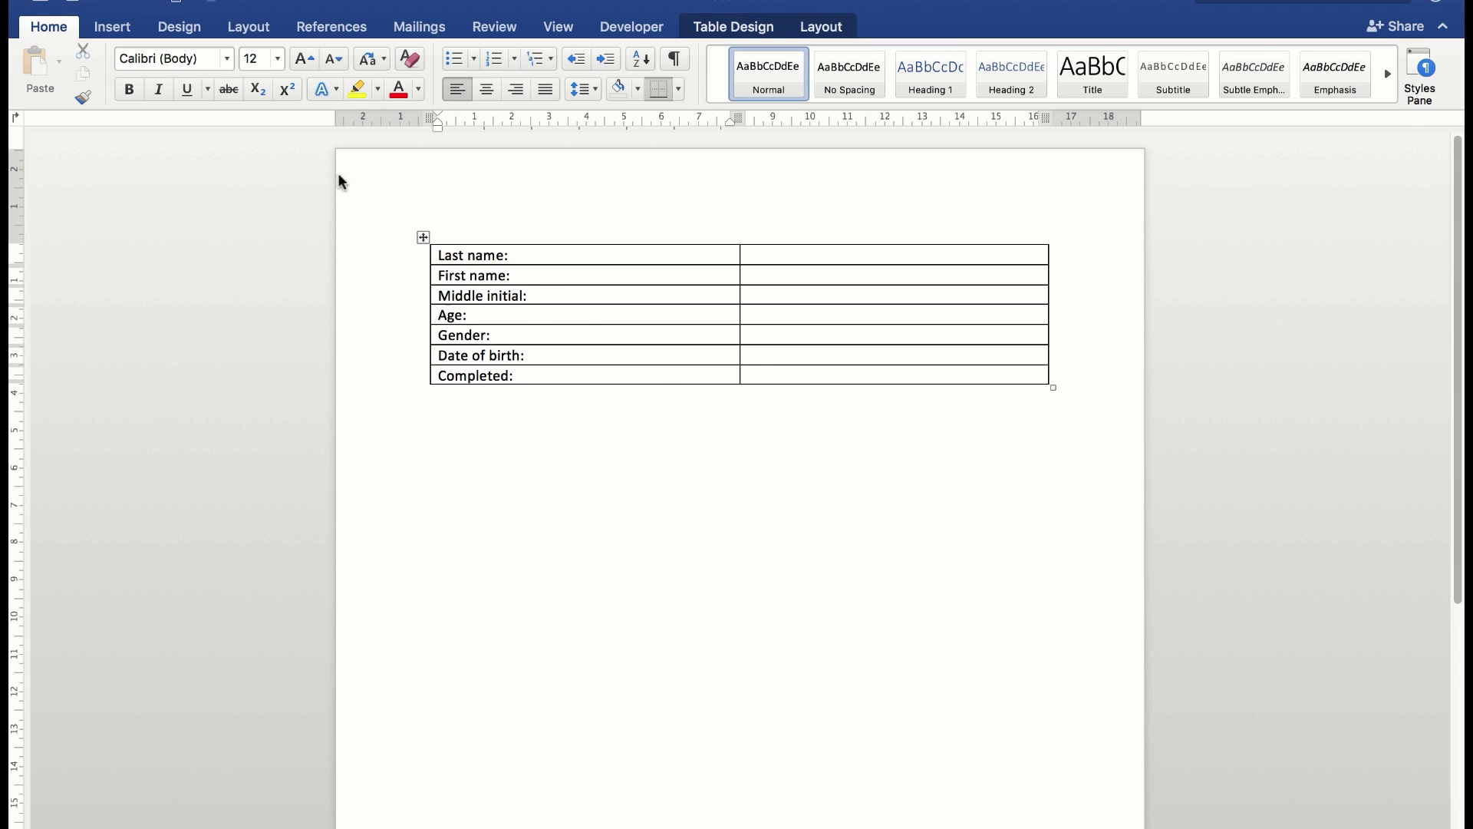
left_click(112, 28)
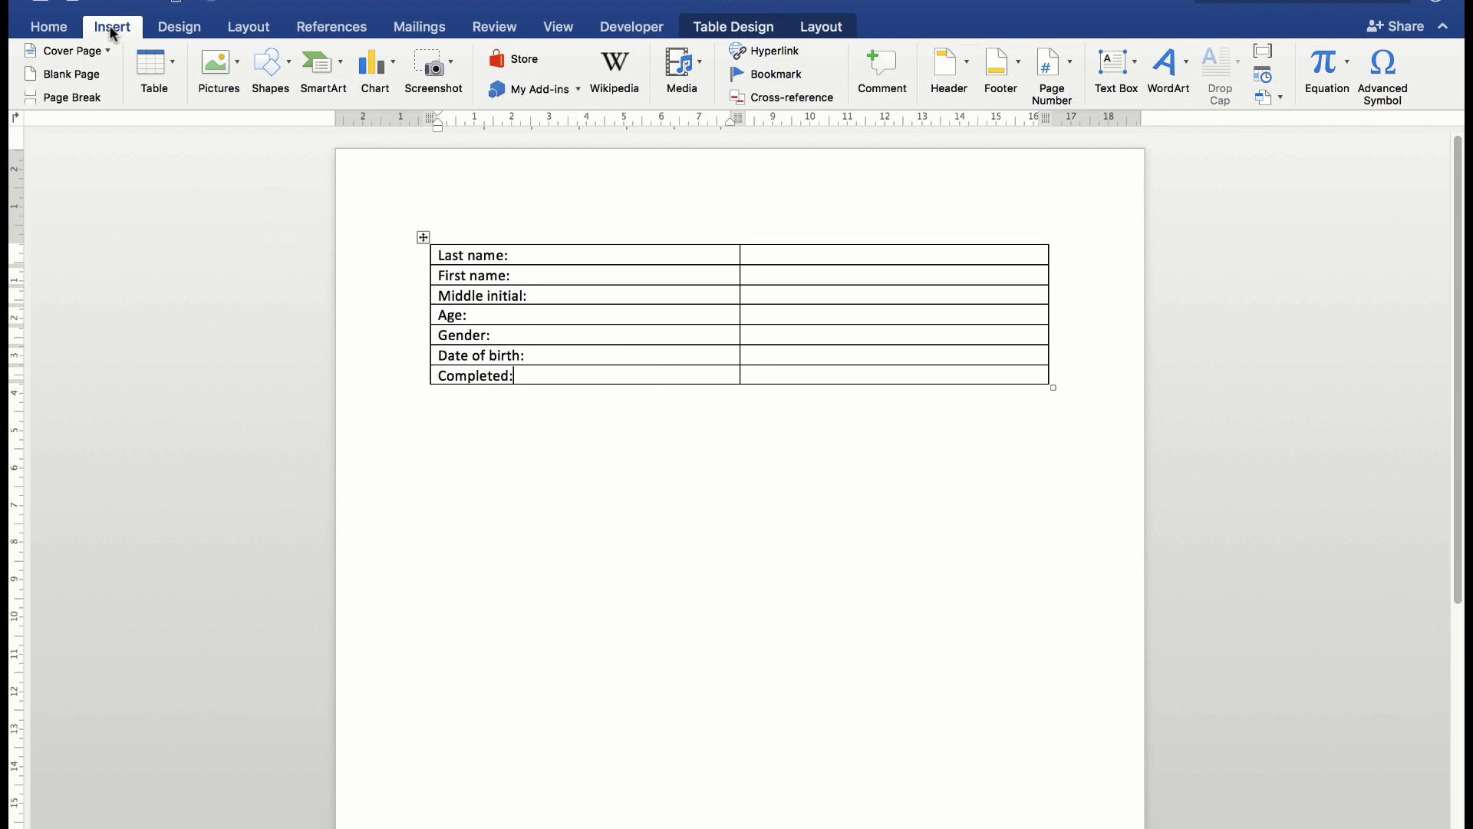
left_click(169, 57)
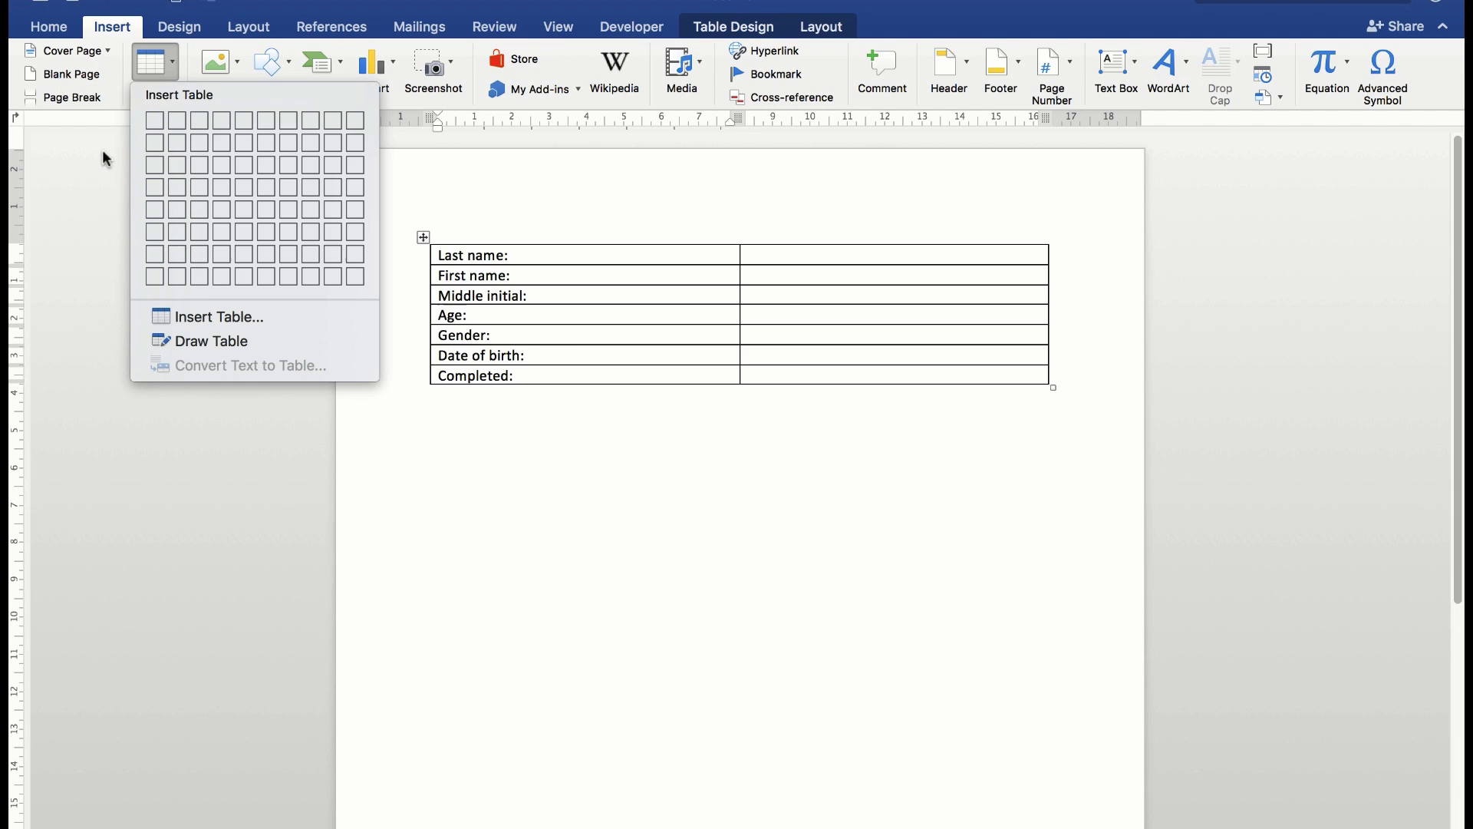
left_click(563, 474)
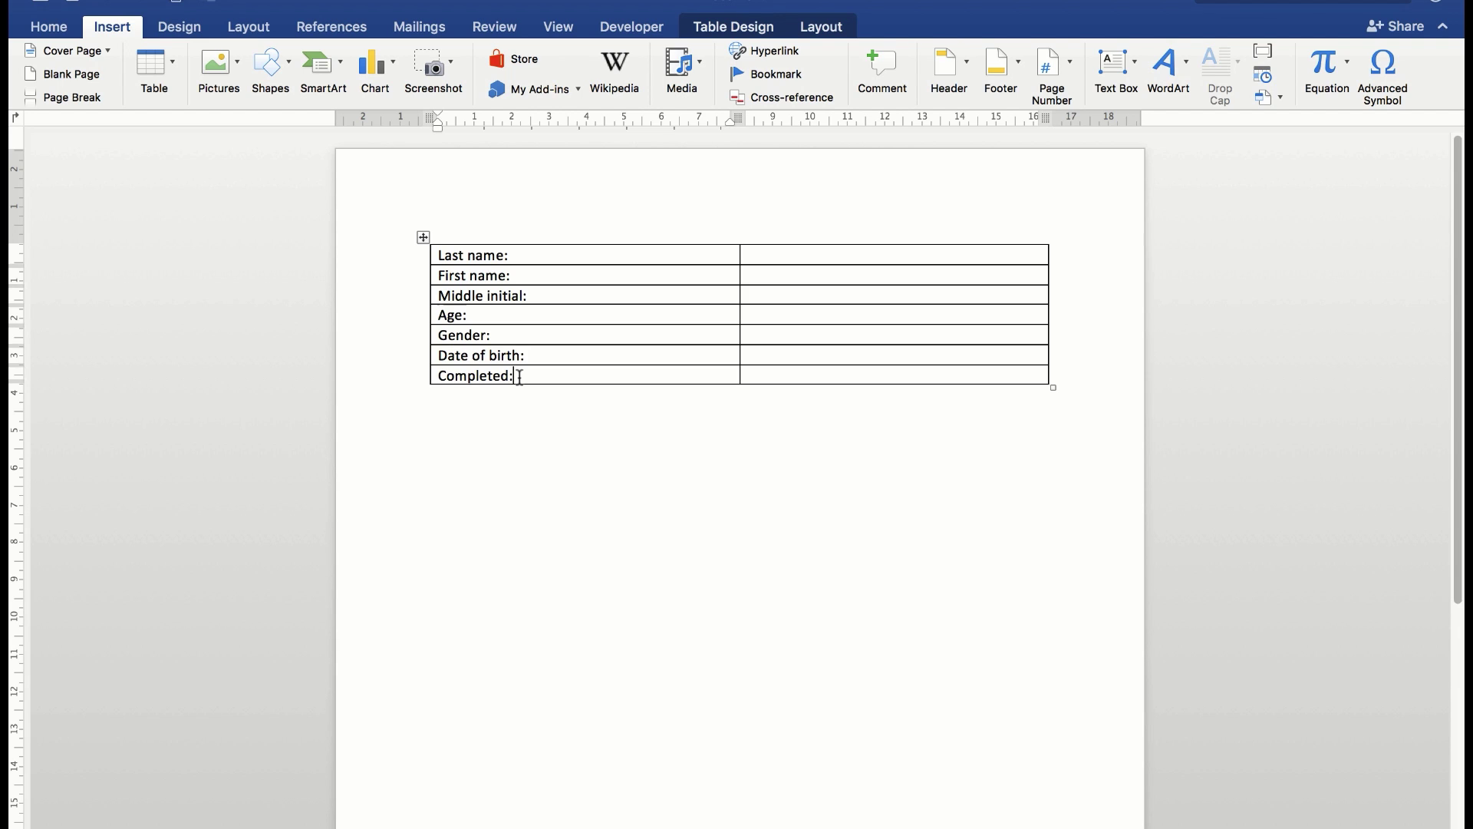
Narrow the label column to fit its labels so the answer column is much wider.
left_click_drag(740, 253, 563, 279)
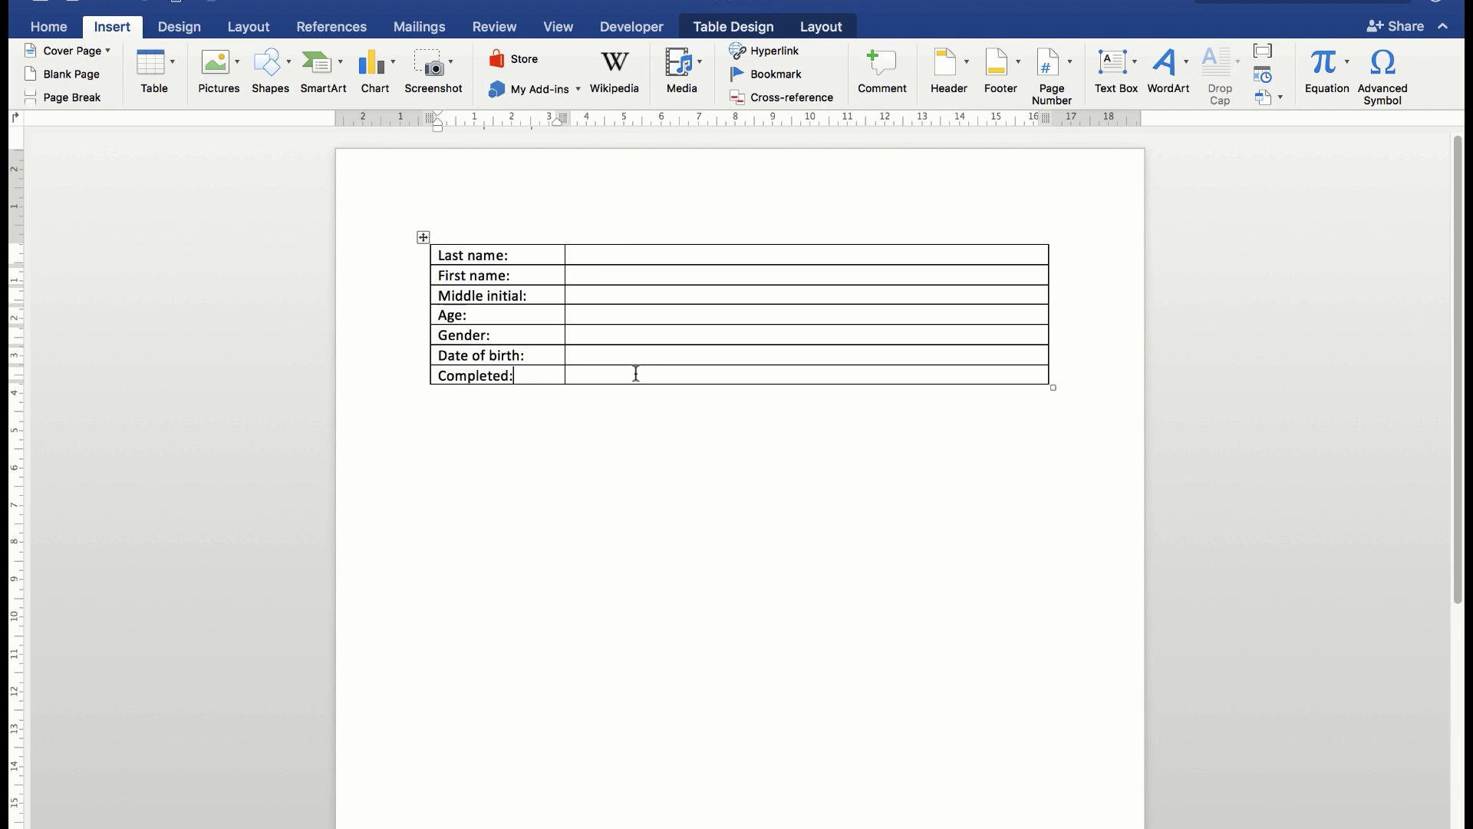
left_click(623, 27)
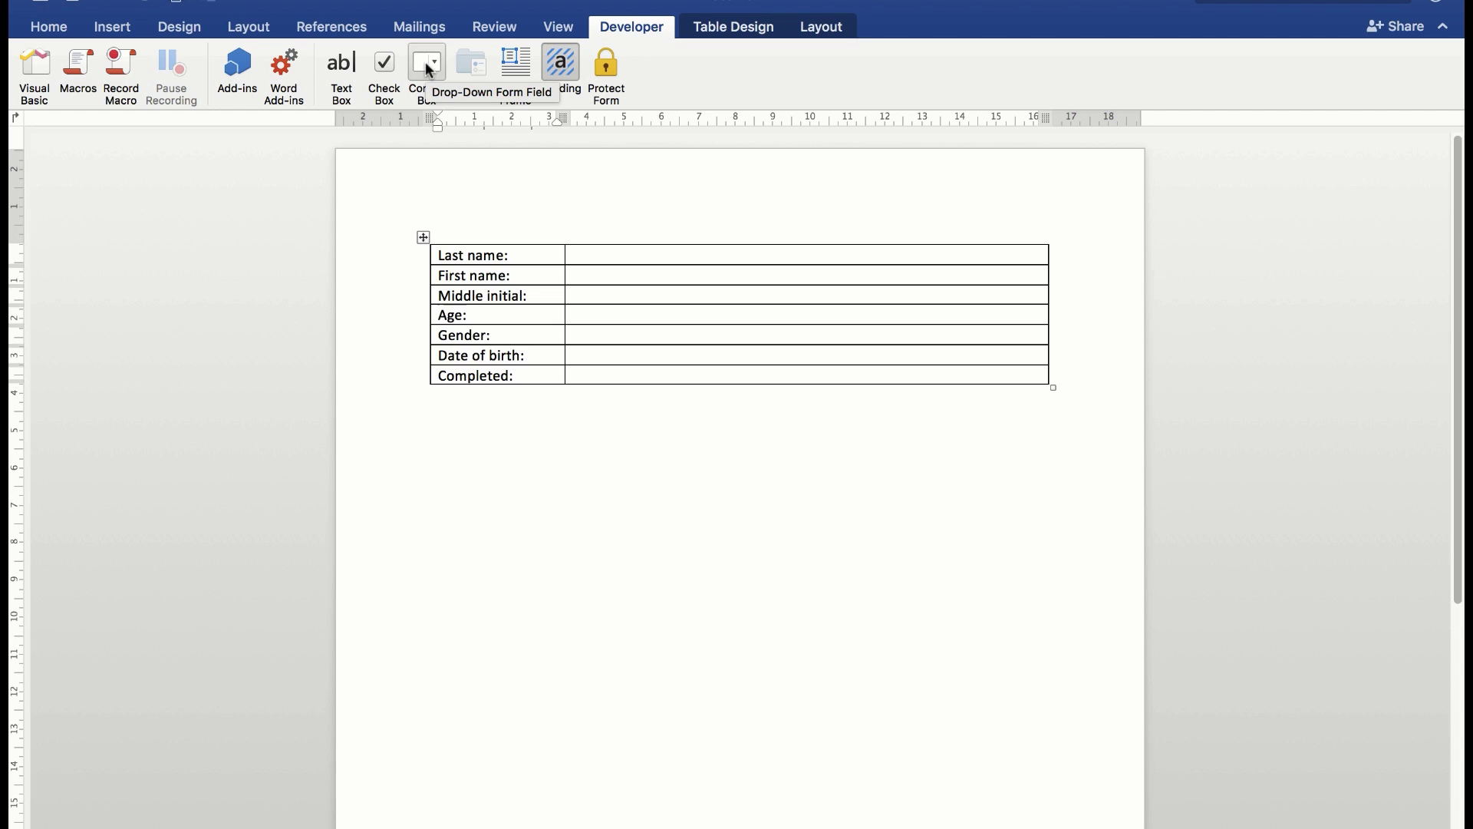
Insert text form fields in the Last name, First name, Middle initial and Age answer cells.
left_click(589, 254)
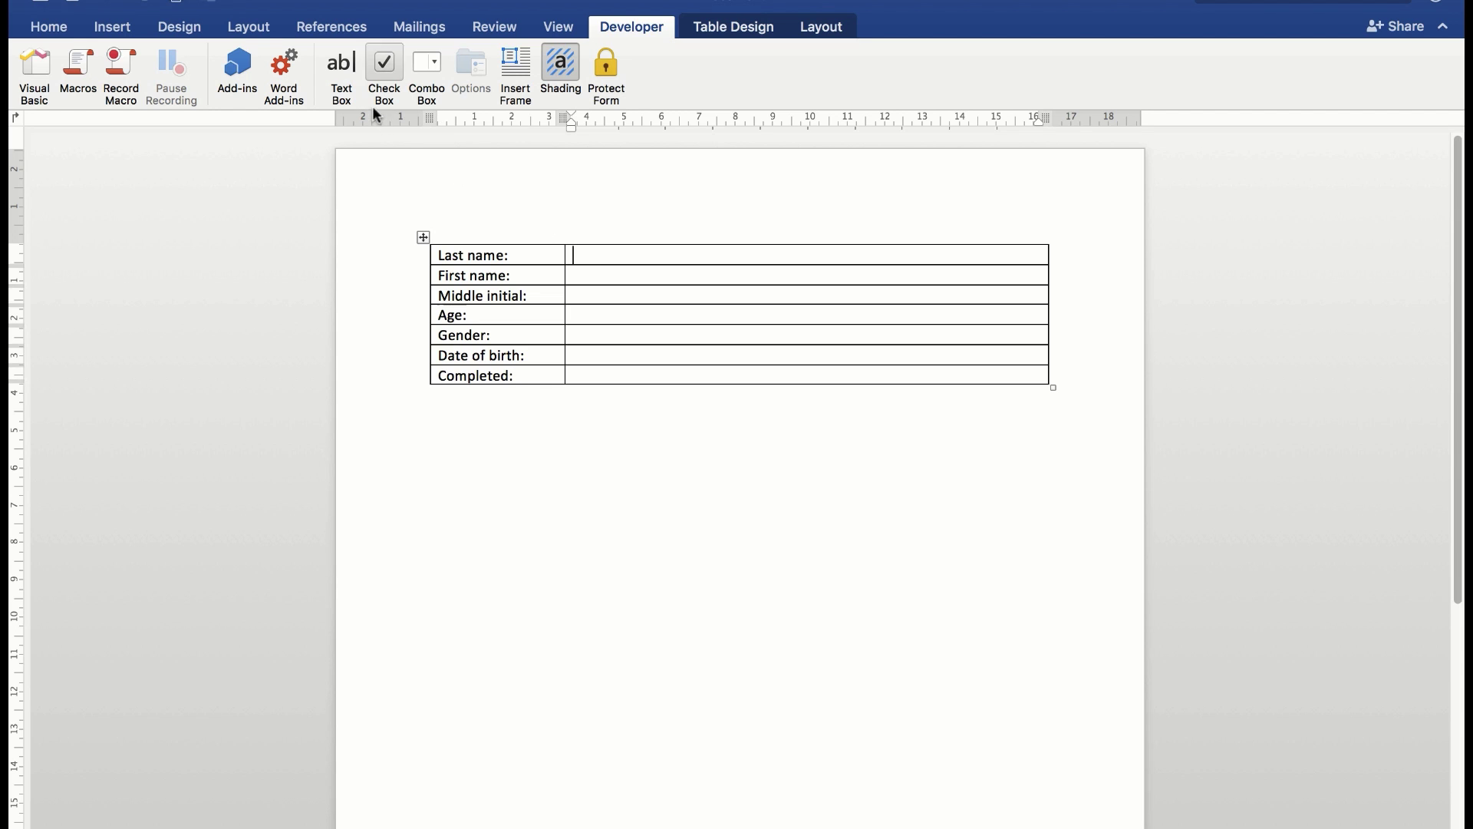
left_click(345, 69)
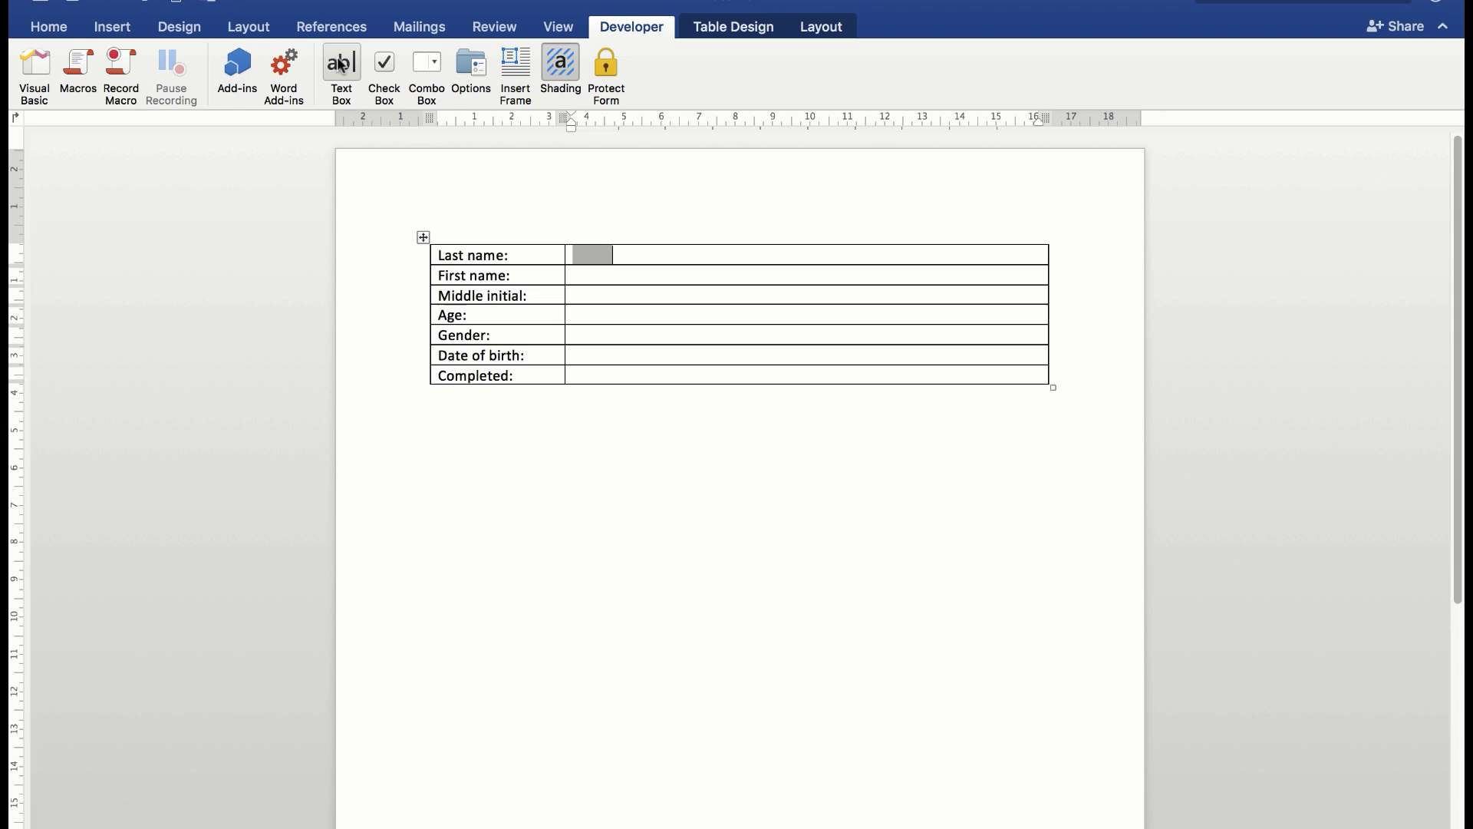
left_click(577, 274)
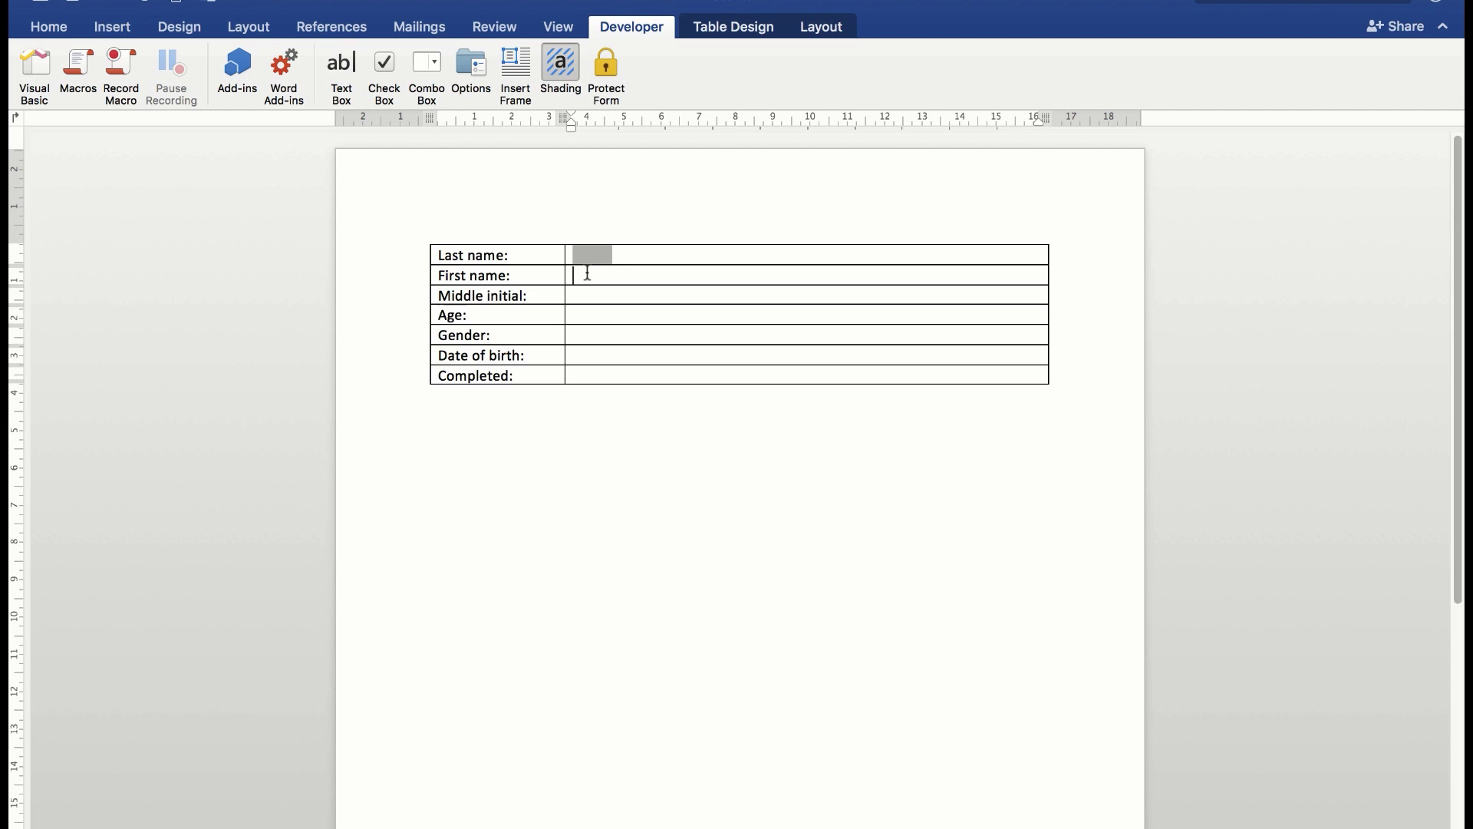
left_click(343, 68)
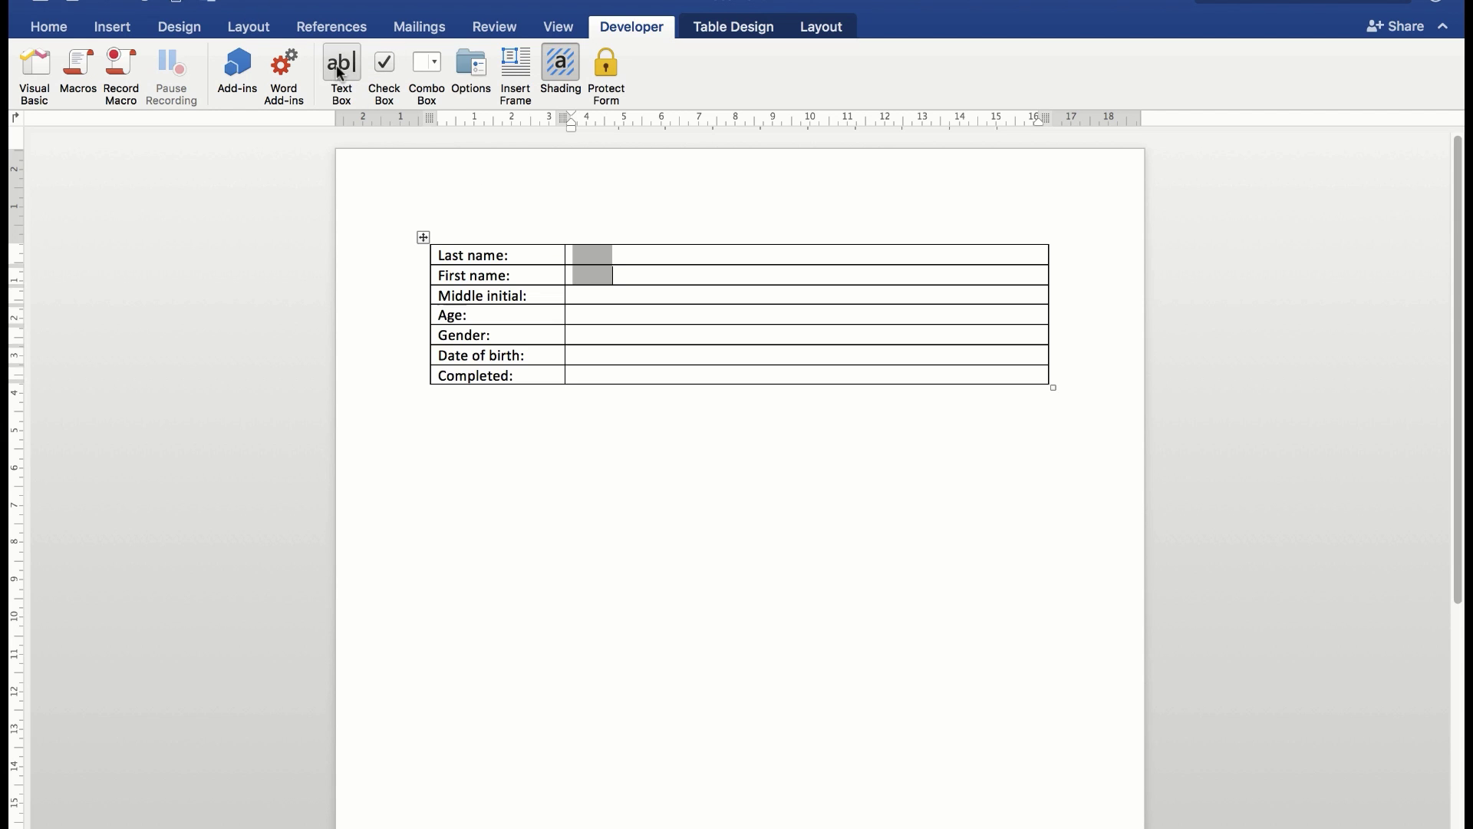
left_click(587, 297)
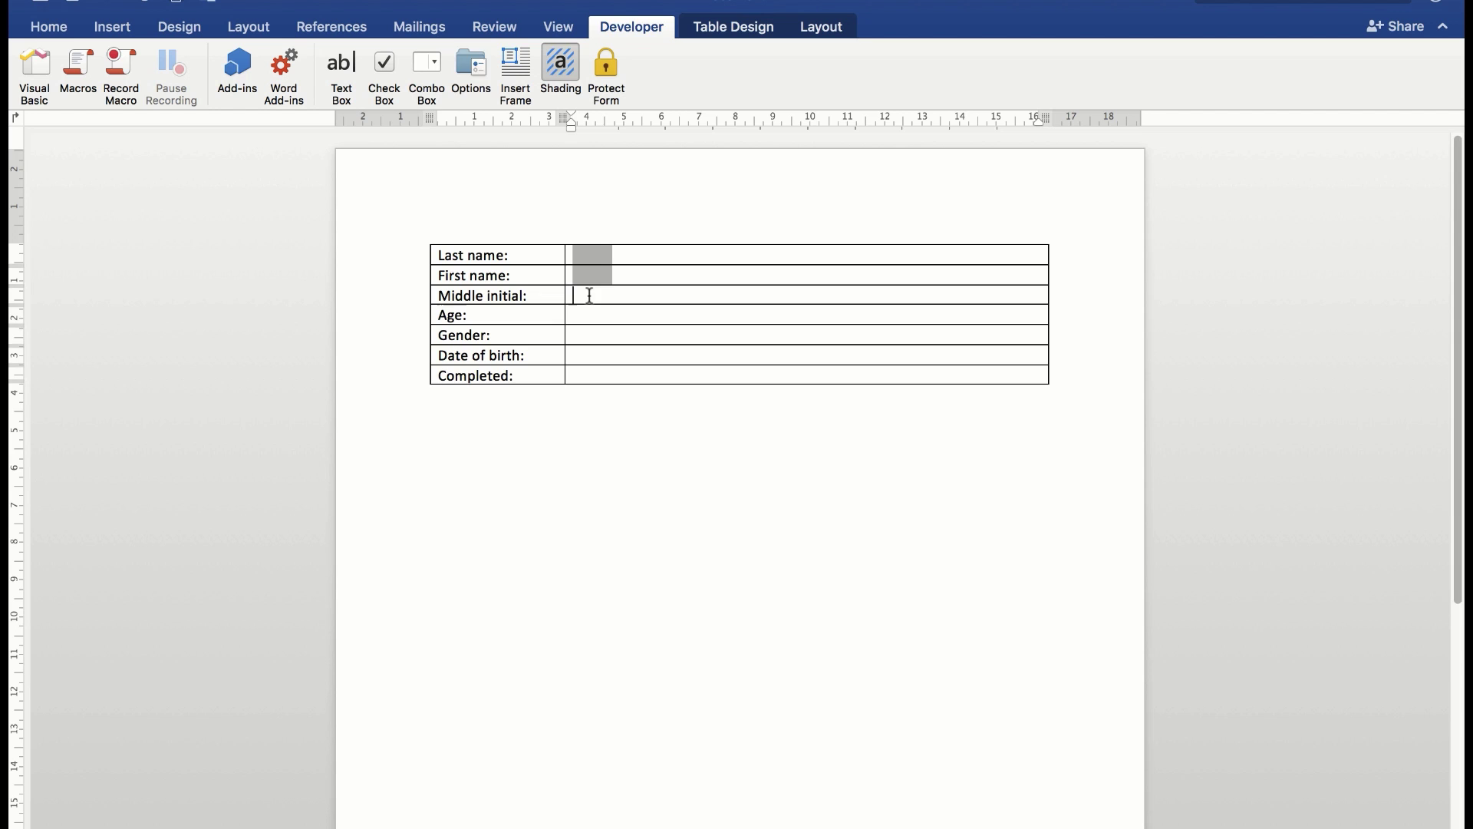
left_click(343, 69)
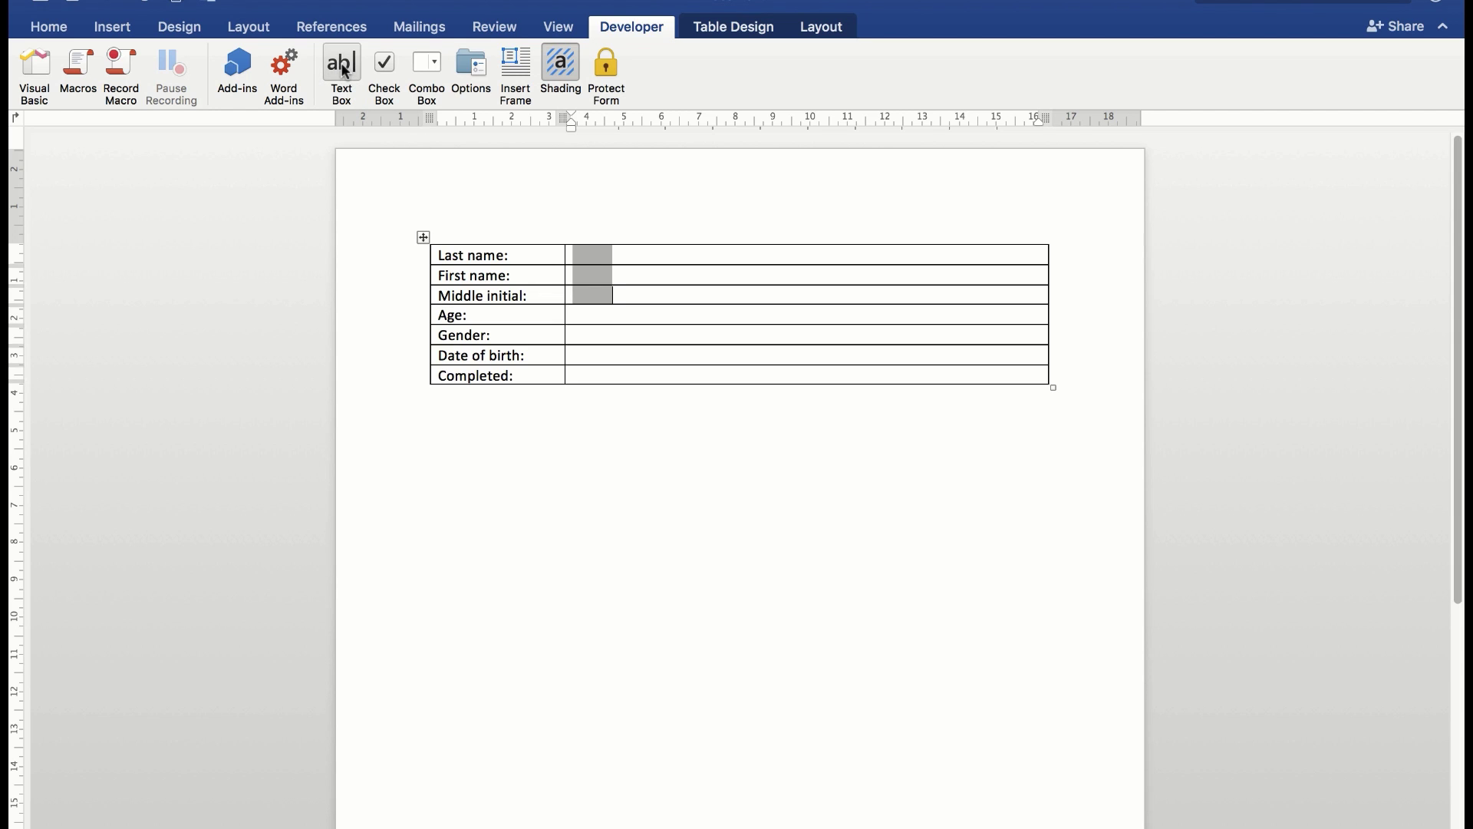
left_click(599, 315)
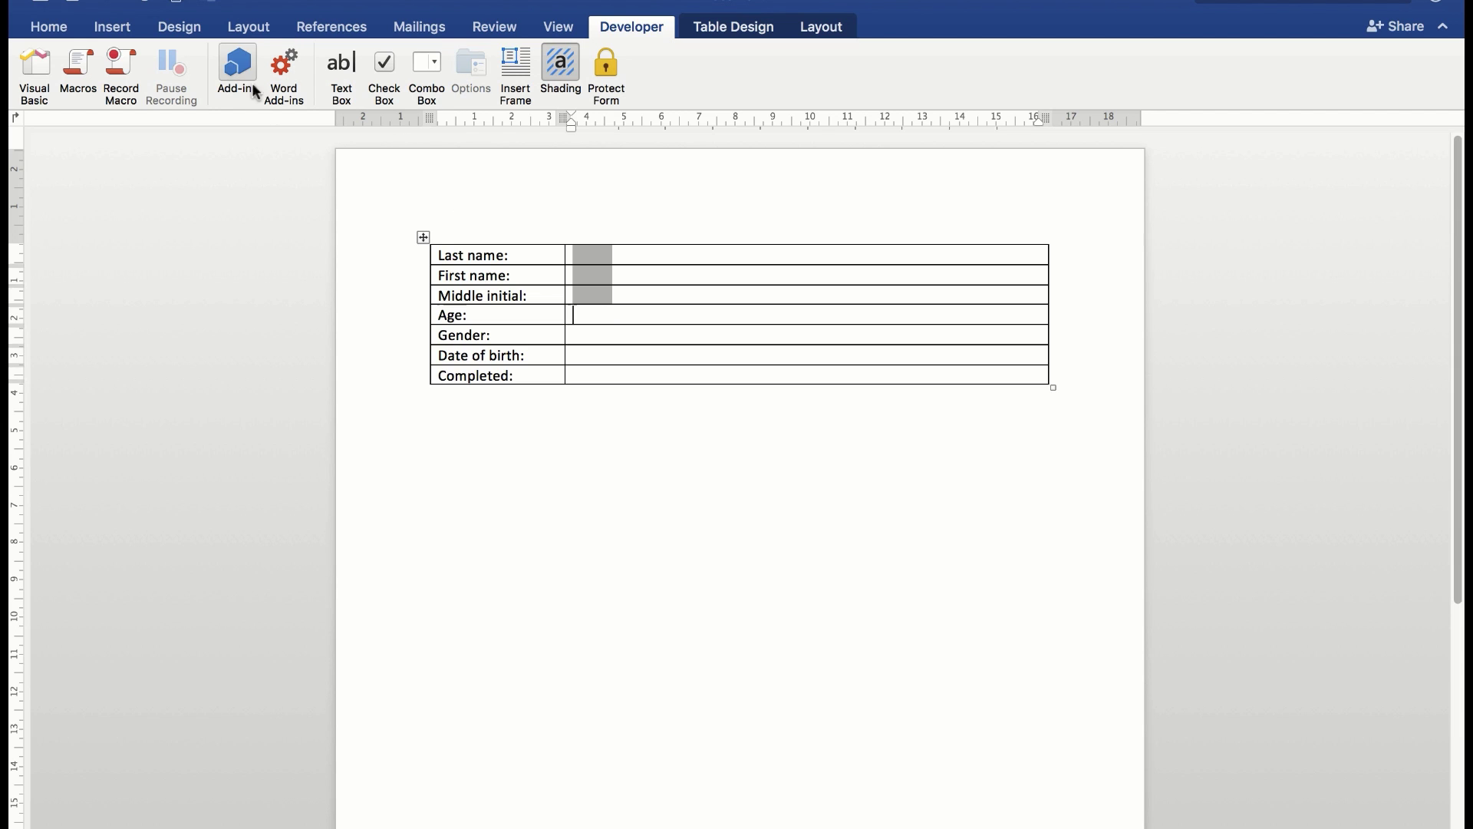
left_click(342, 71)
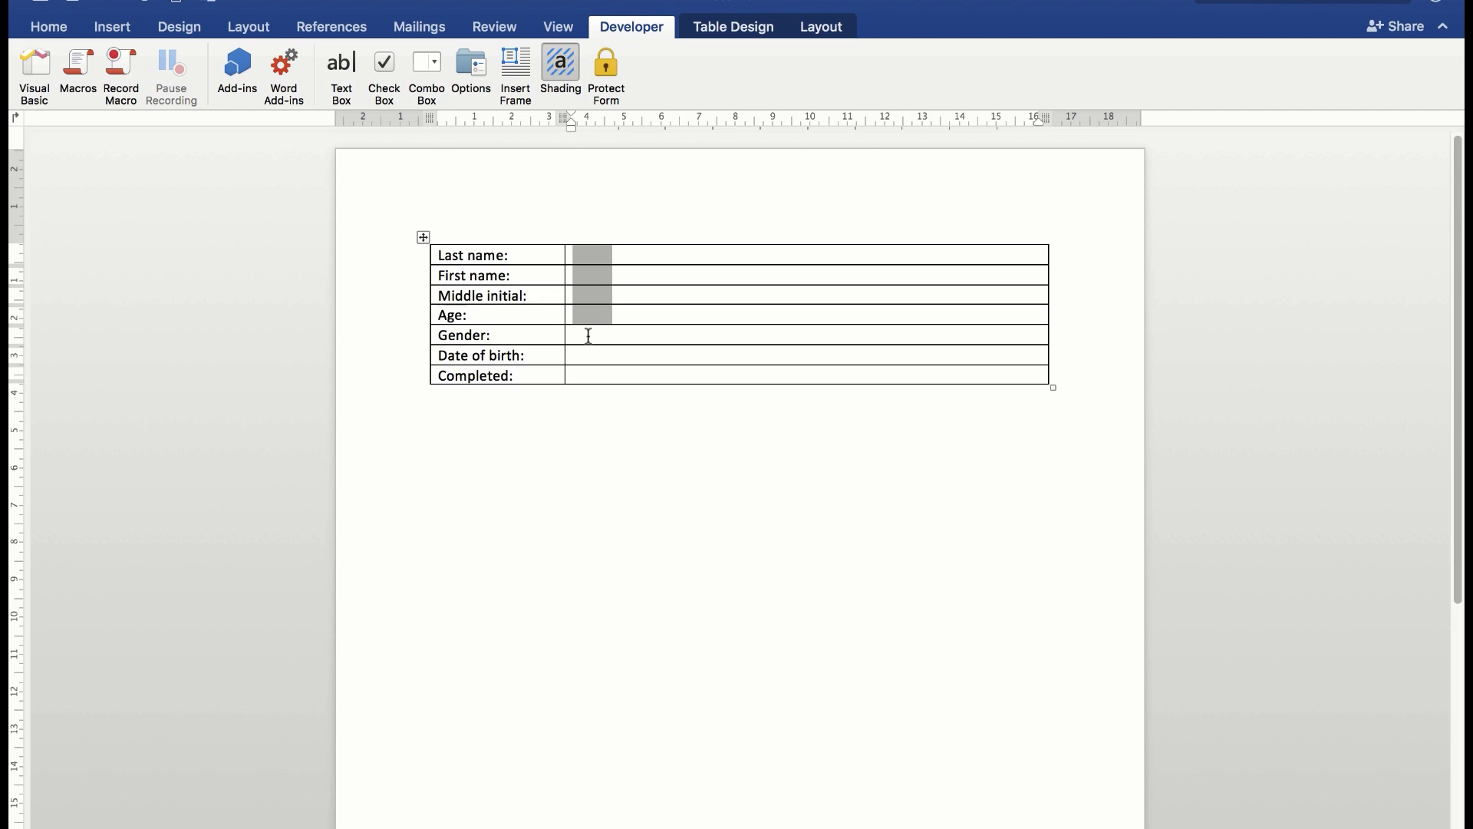
Put a drop-down field offering Male and Female in the Gender answer cell.
left_click(589, 335)
left_click(435, 65)
left_click(471, 65)
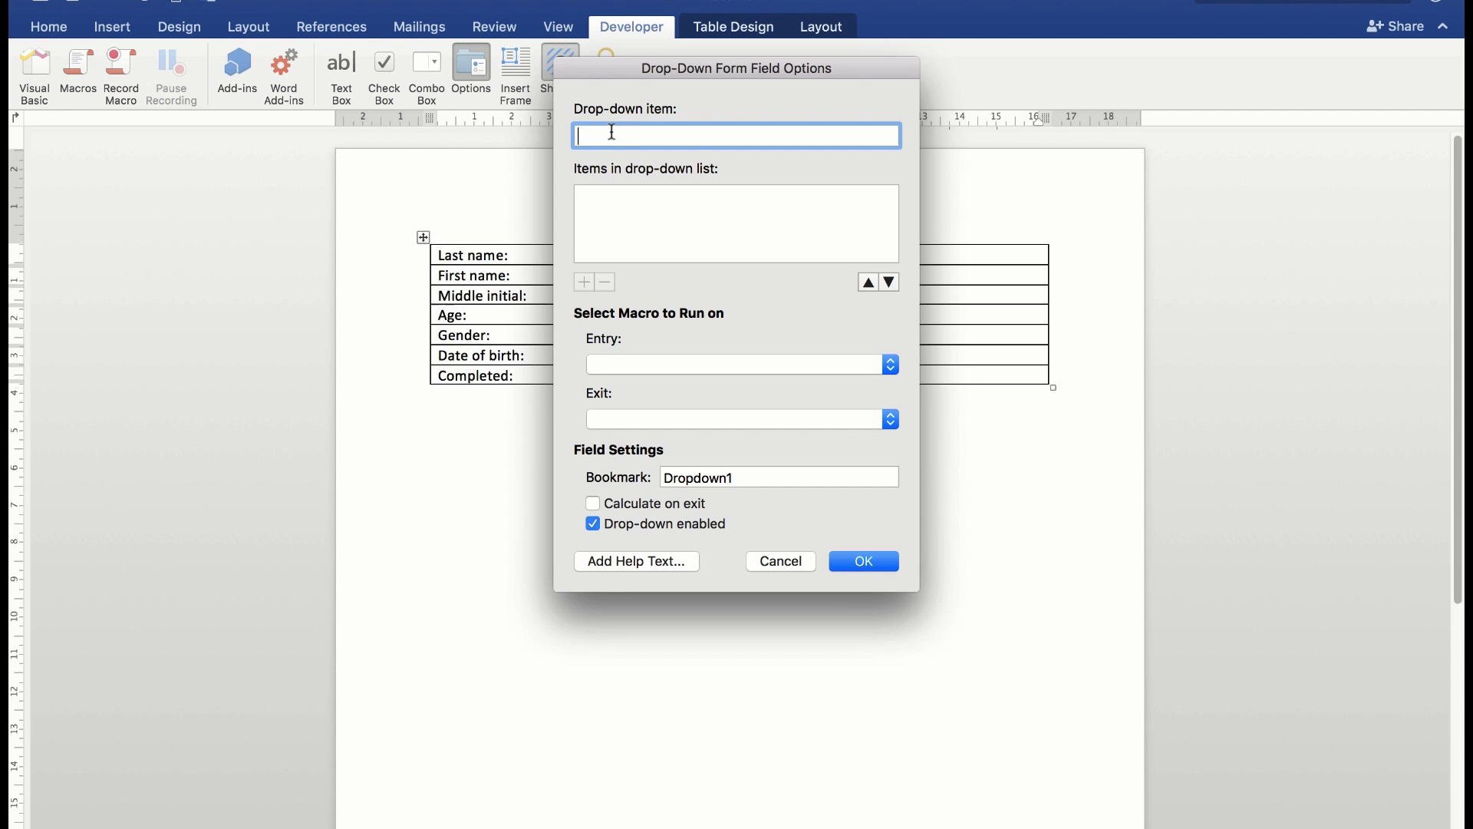
type("Male")
left_click(582, 280)
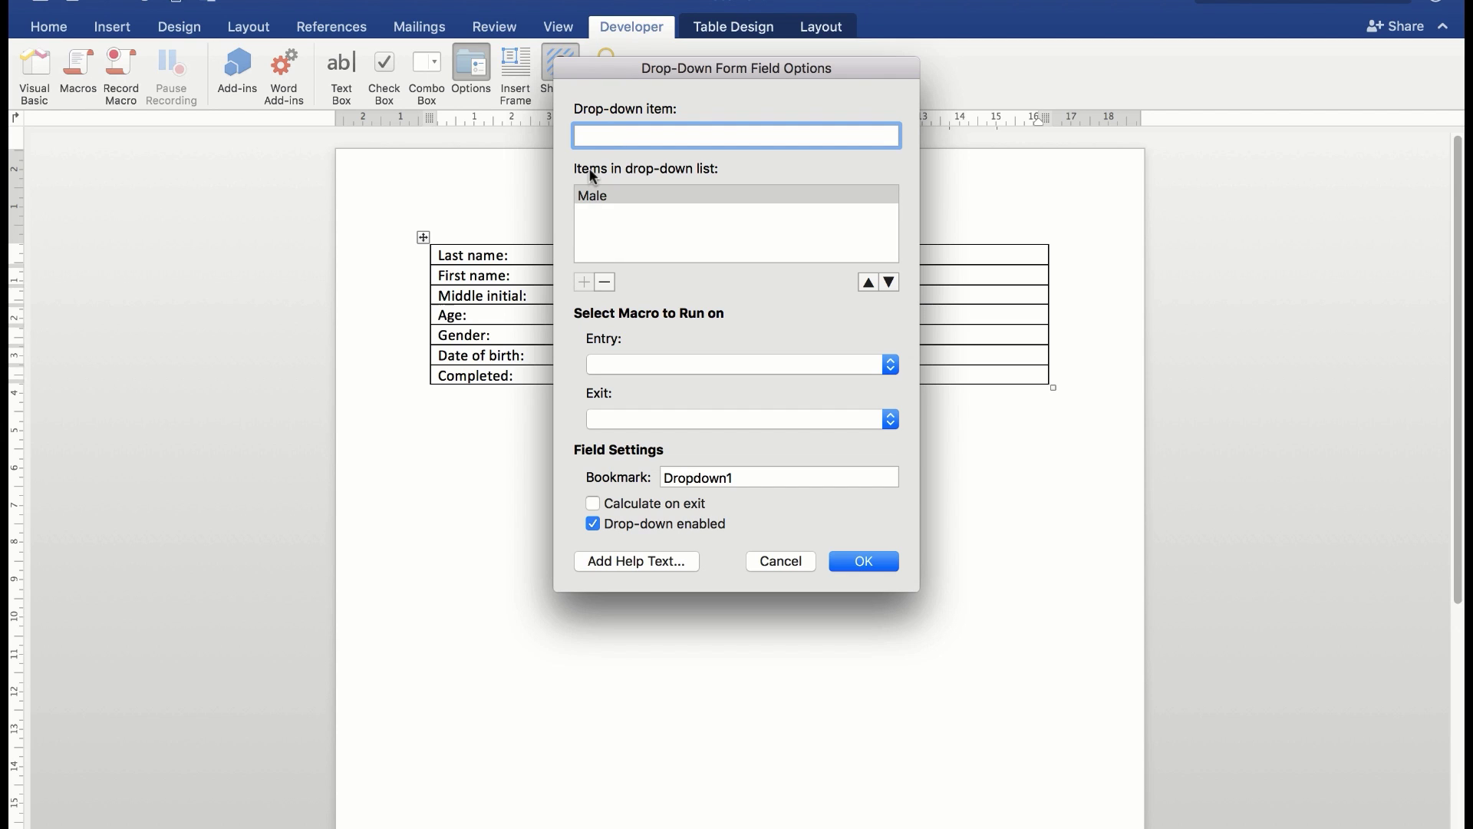
type("Female")
left_click(583, 277)
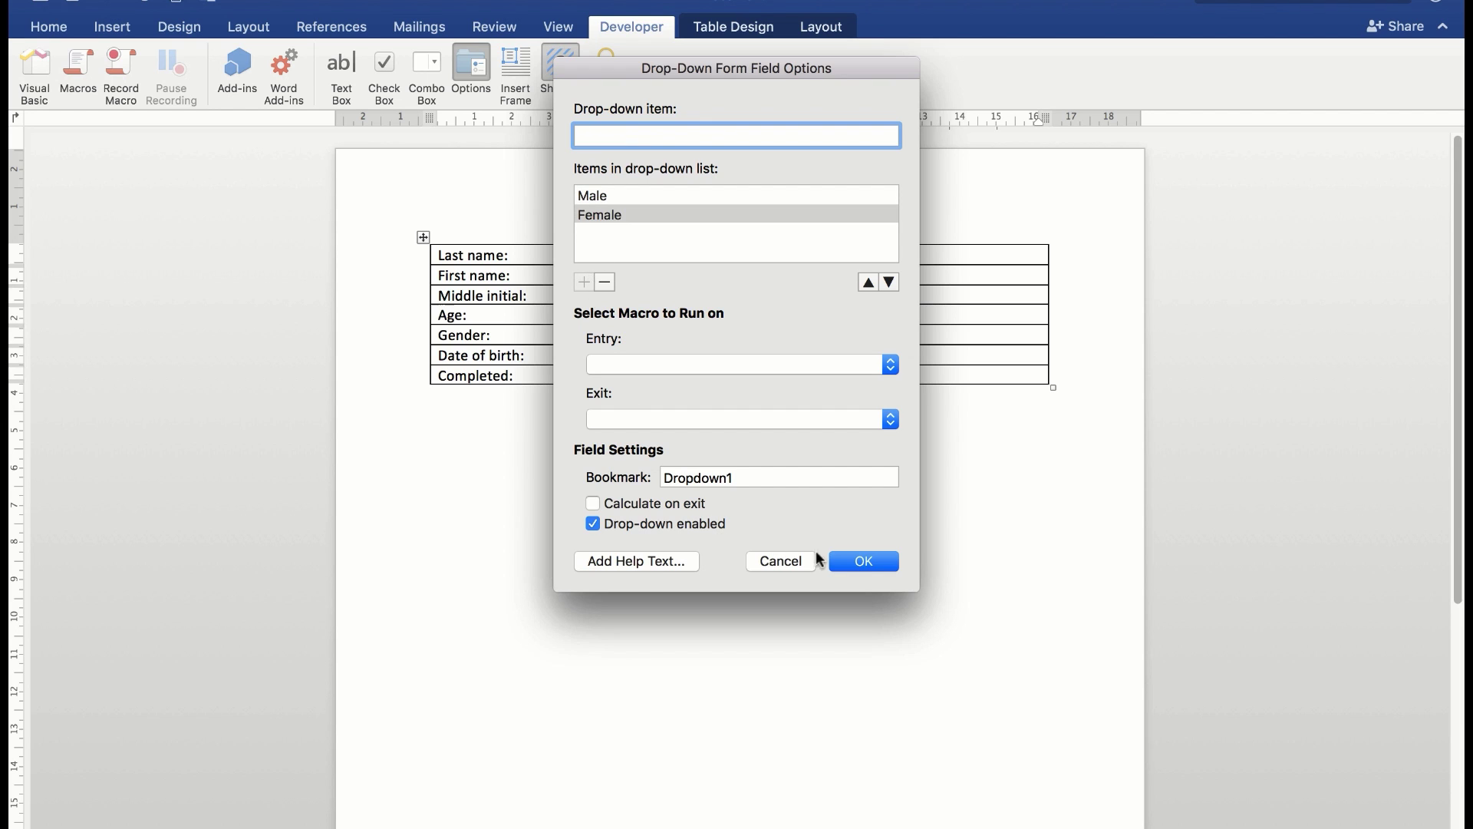
left_click(861, 561)
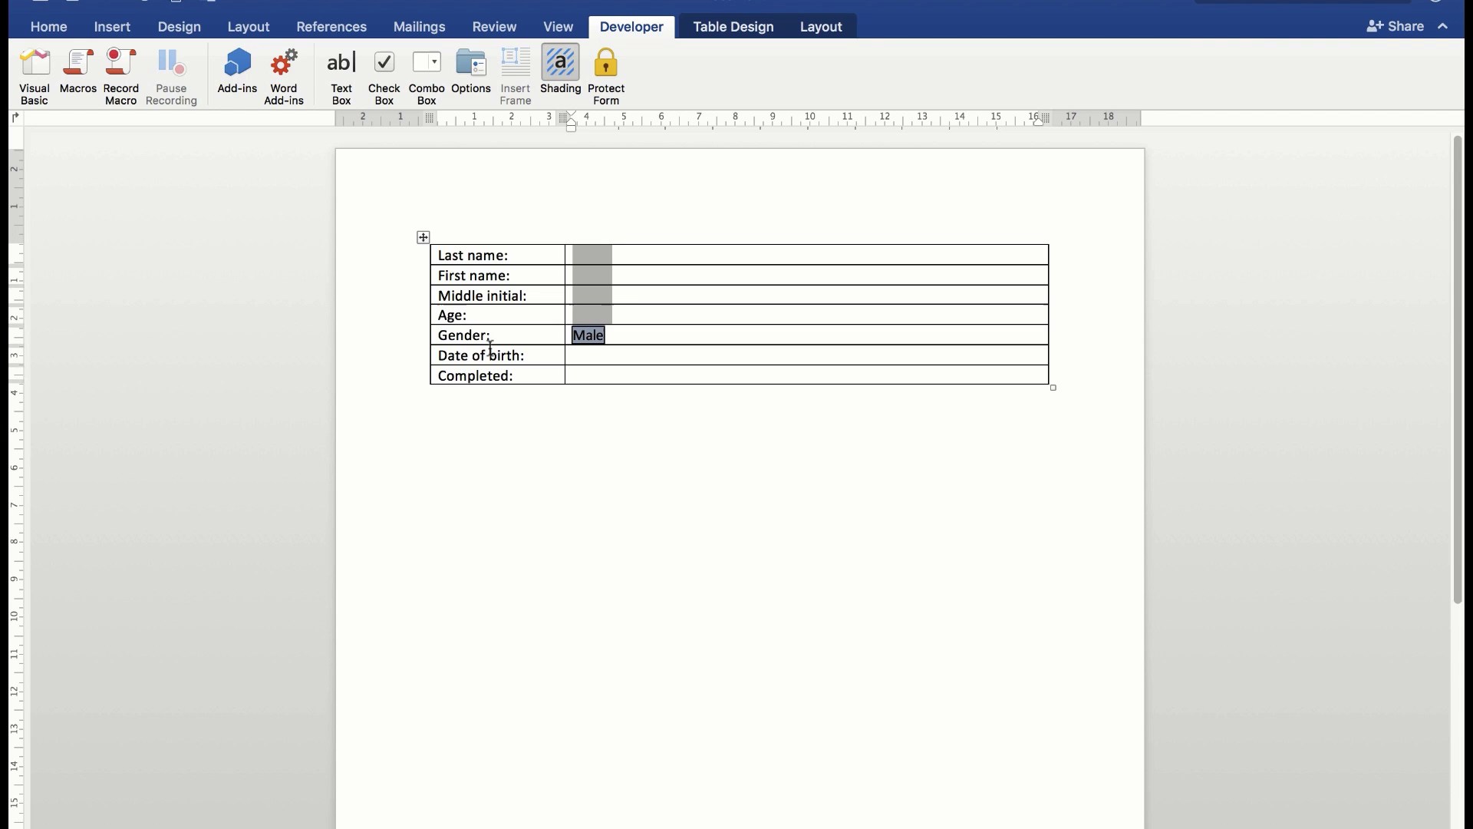
Insert a Date-type text form field in the Date of birth answer cell.
left_click(593, 354)
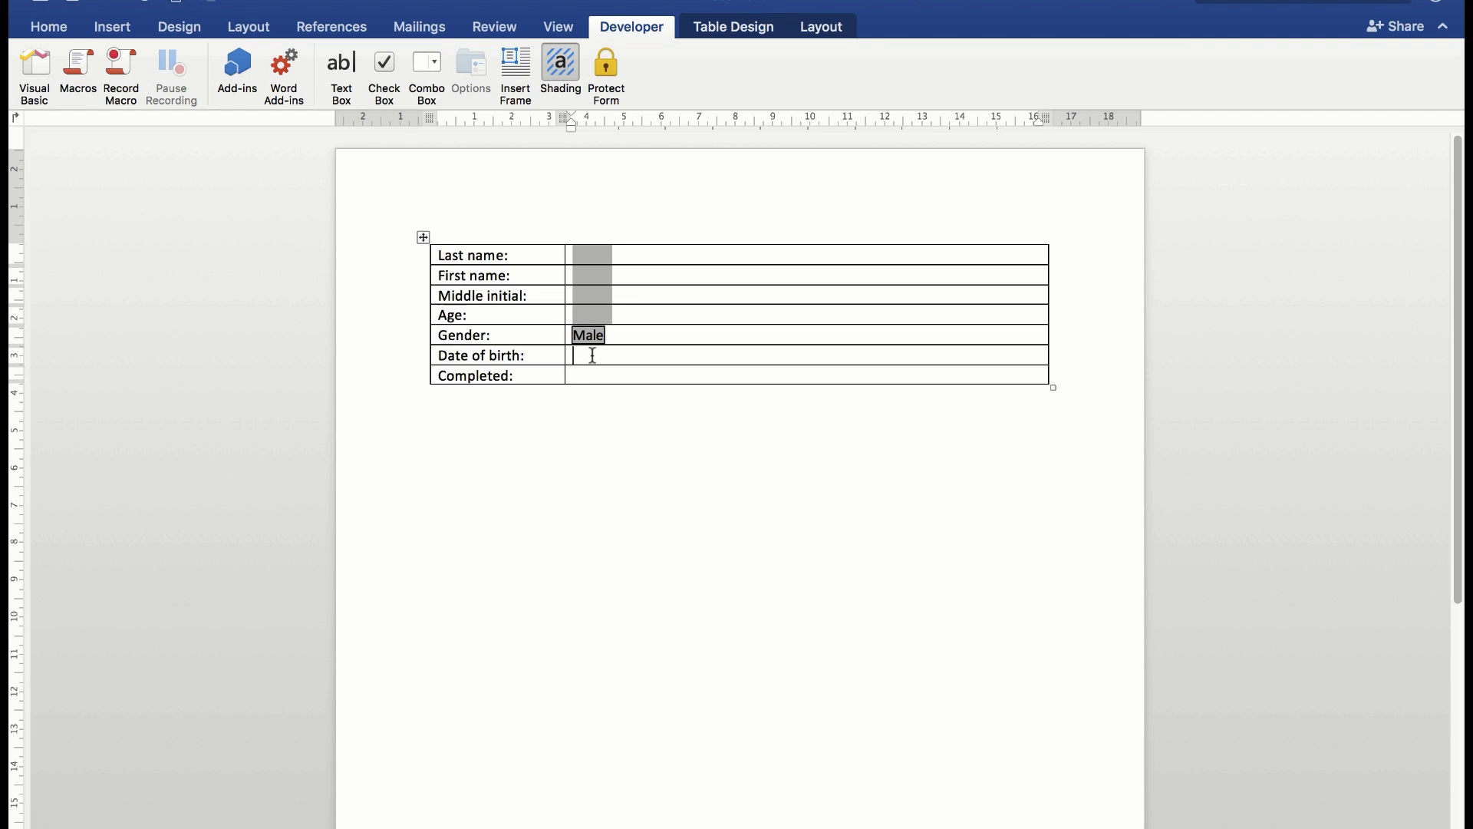
left_click(338, 69)
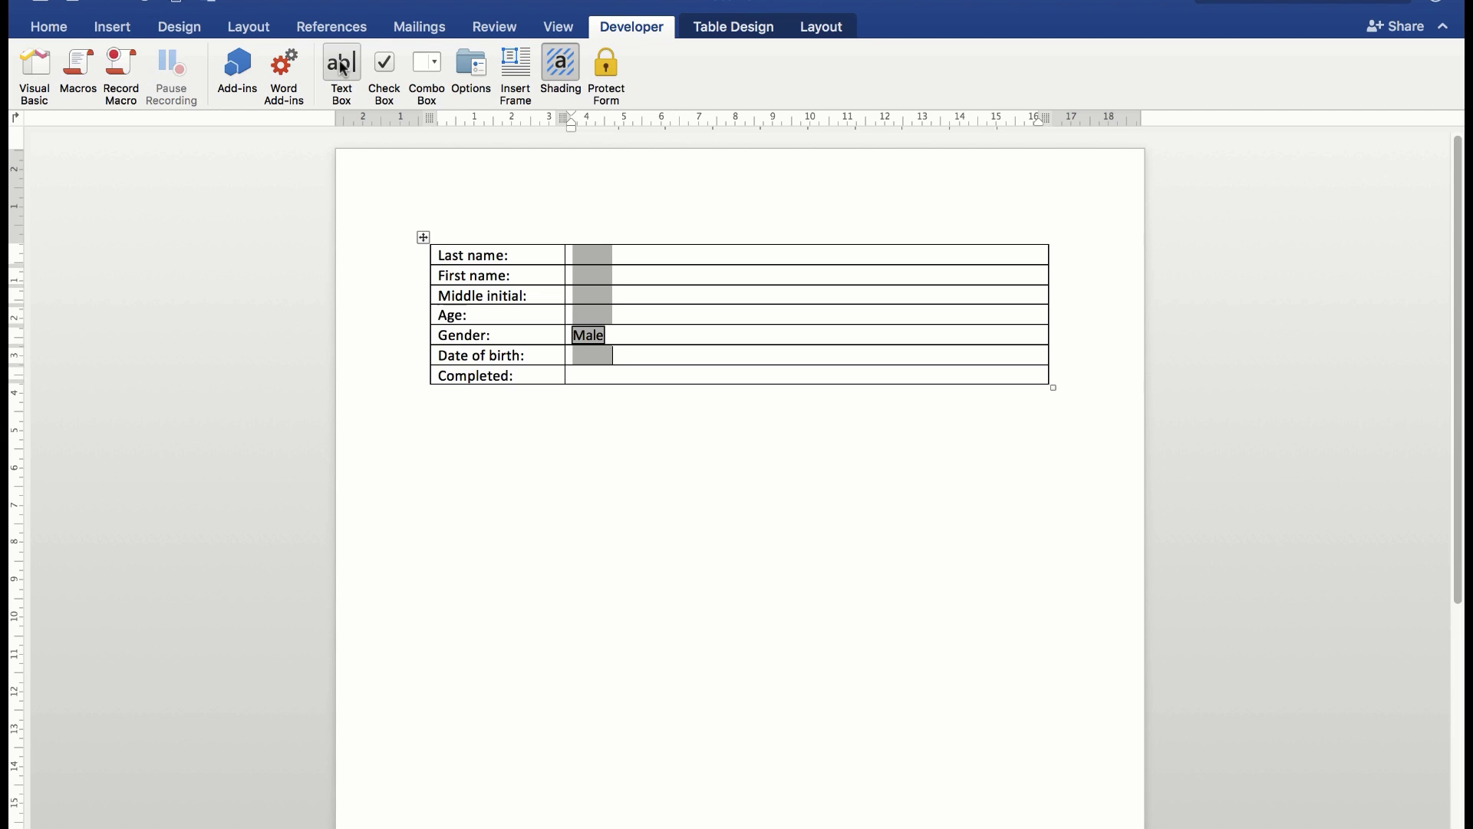
left_click(471, 64)
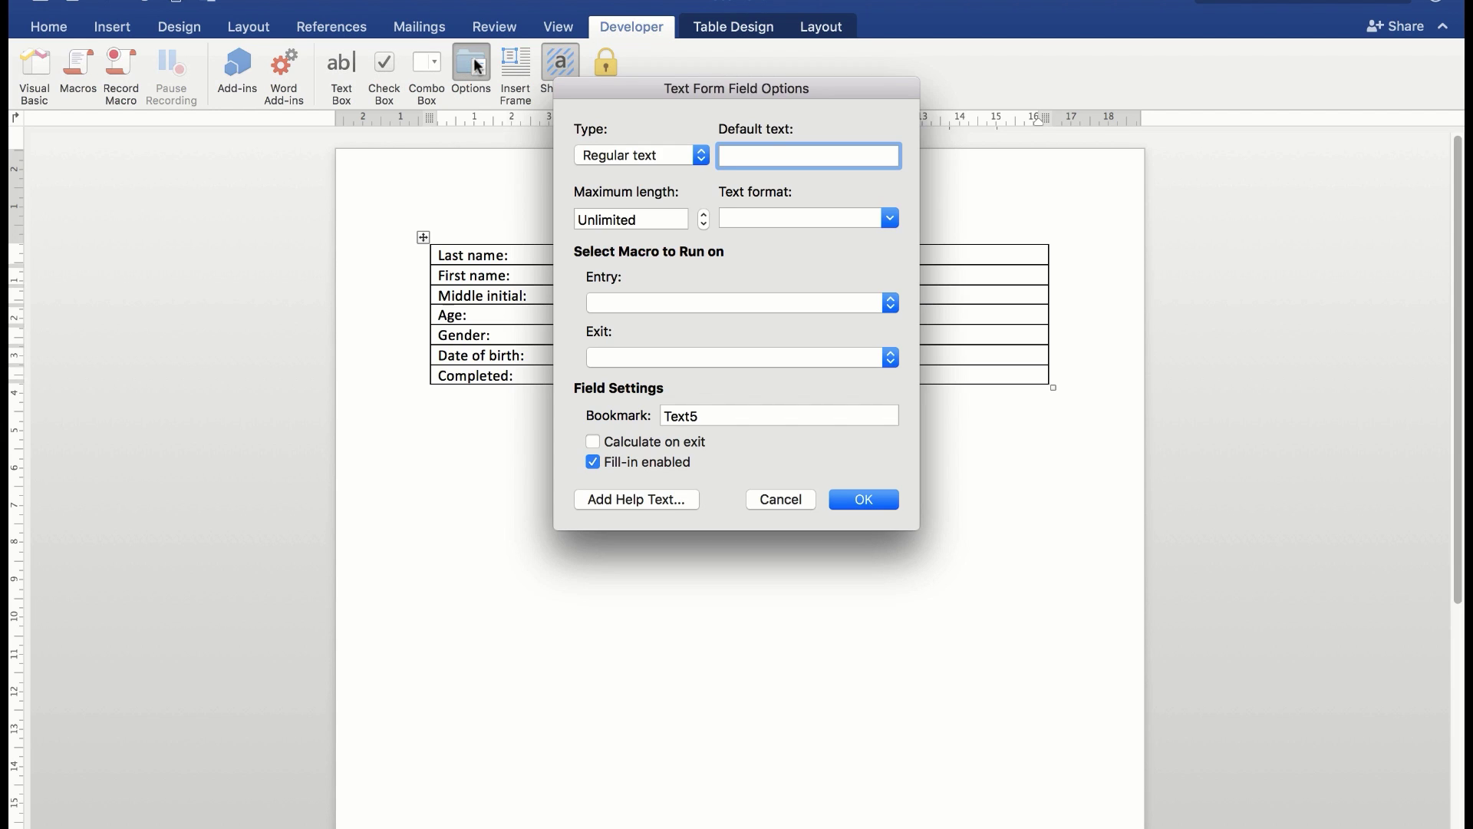
left_click(699, 157)
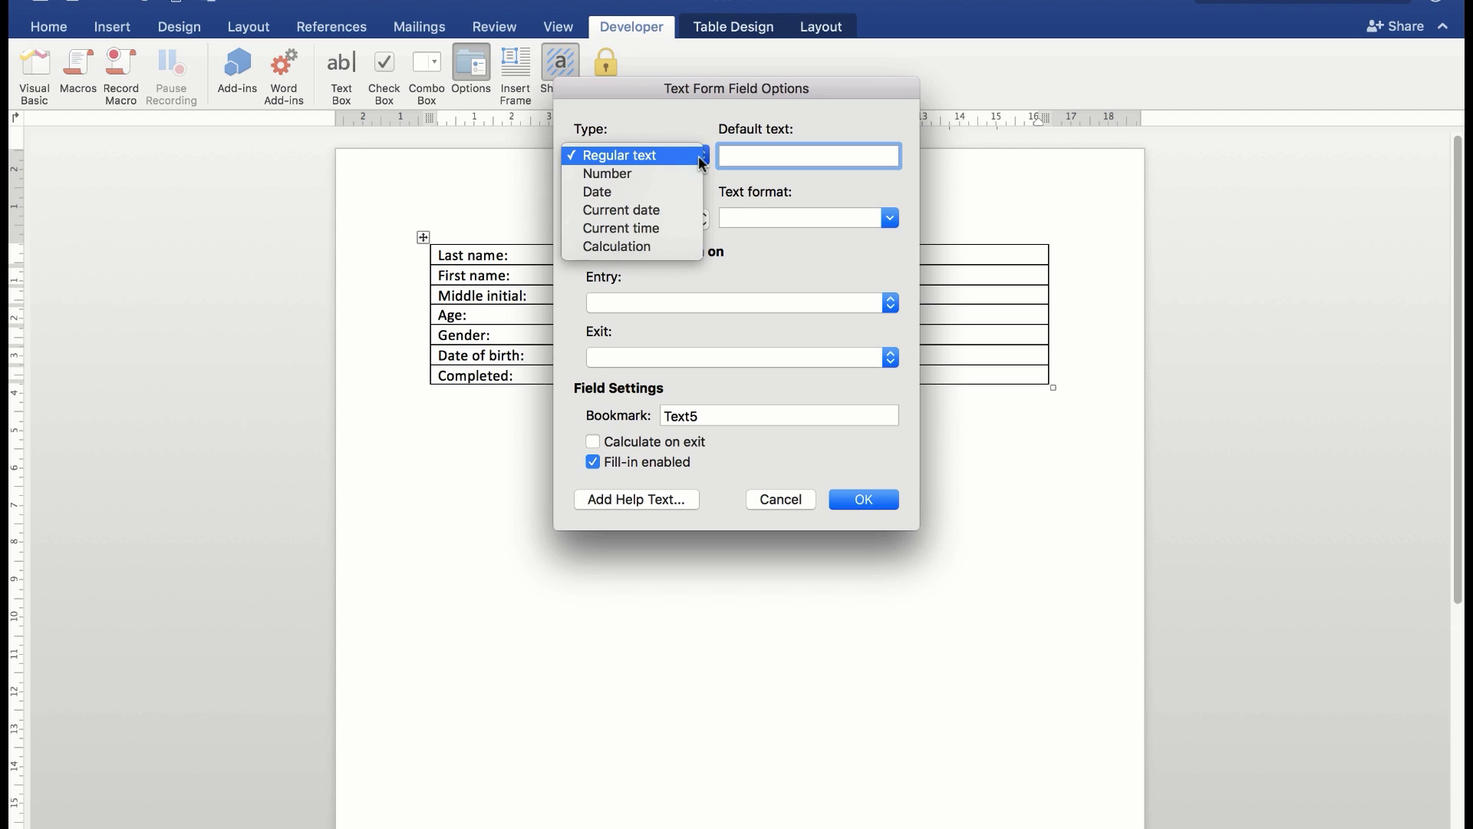
left_click(634, 191)
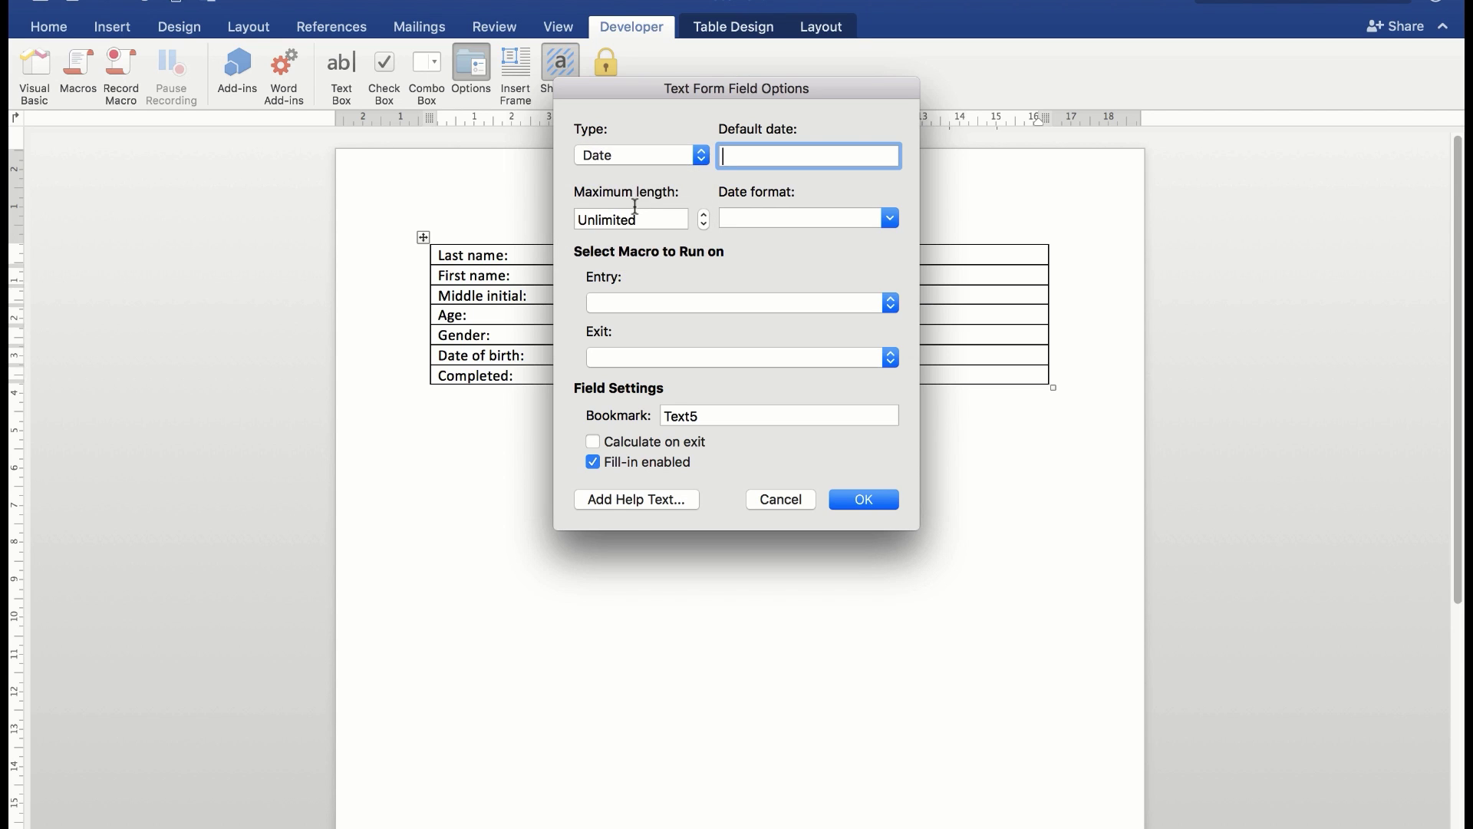
left_click(860, 499)
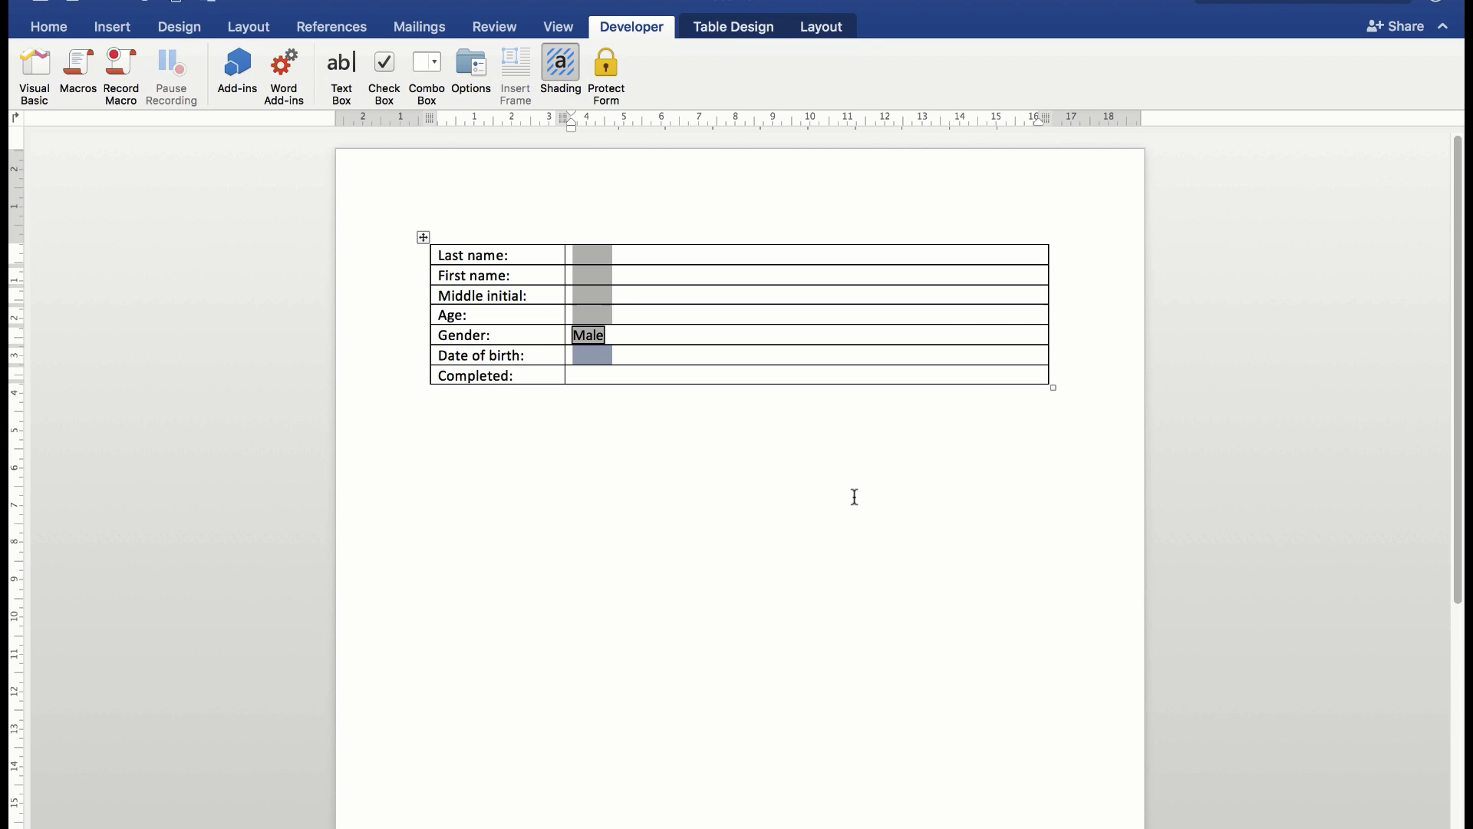
left_click(595, 378)
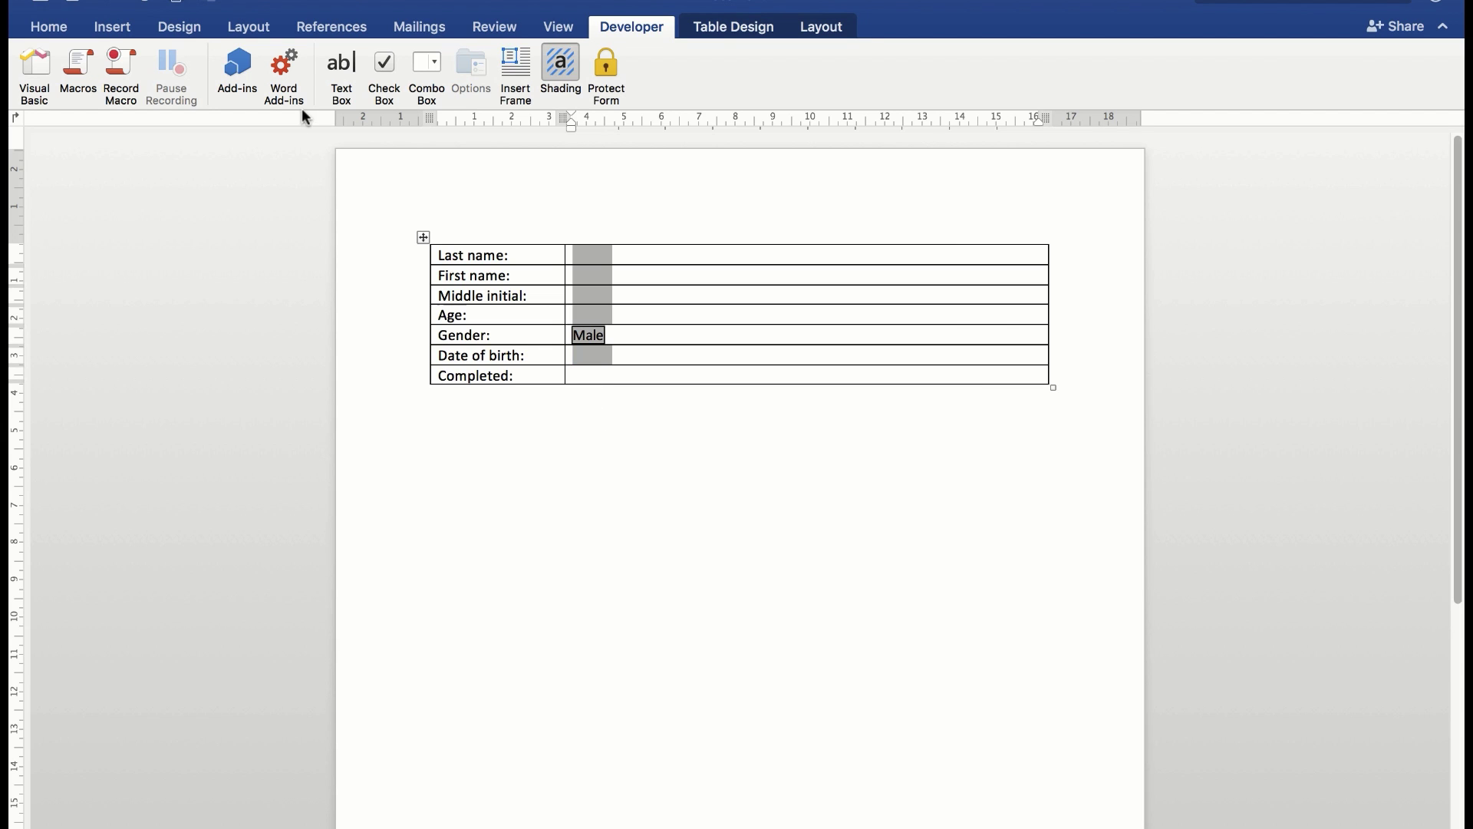
Add a check box to the Completed cell and change the Age field's type to Number.
left_click(381, 61)
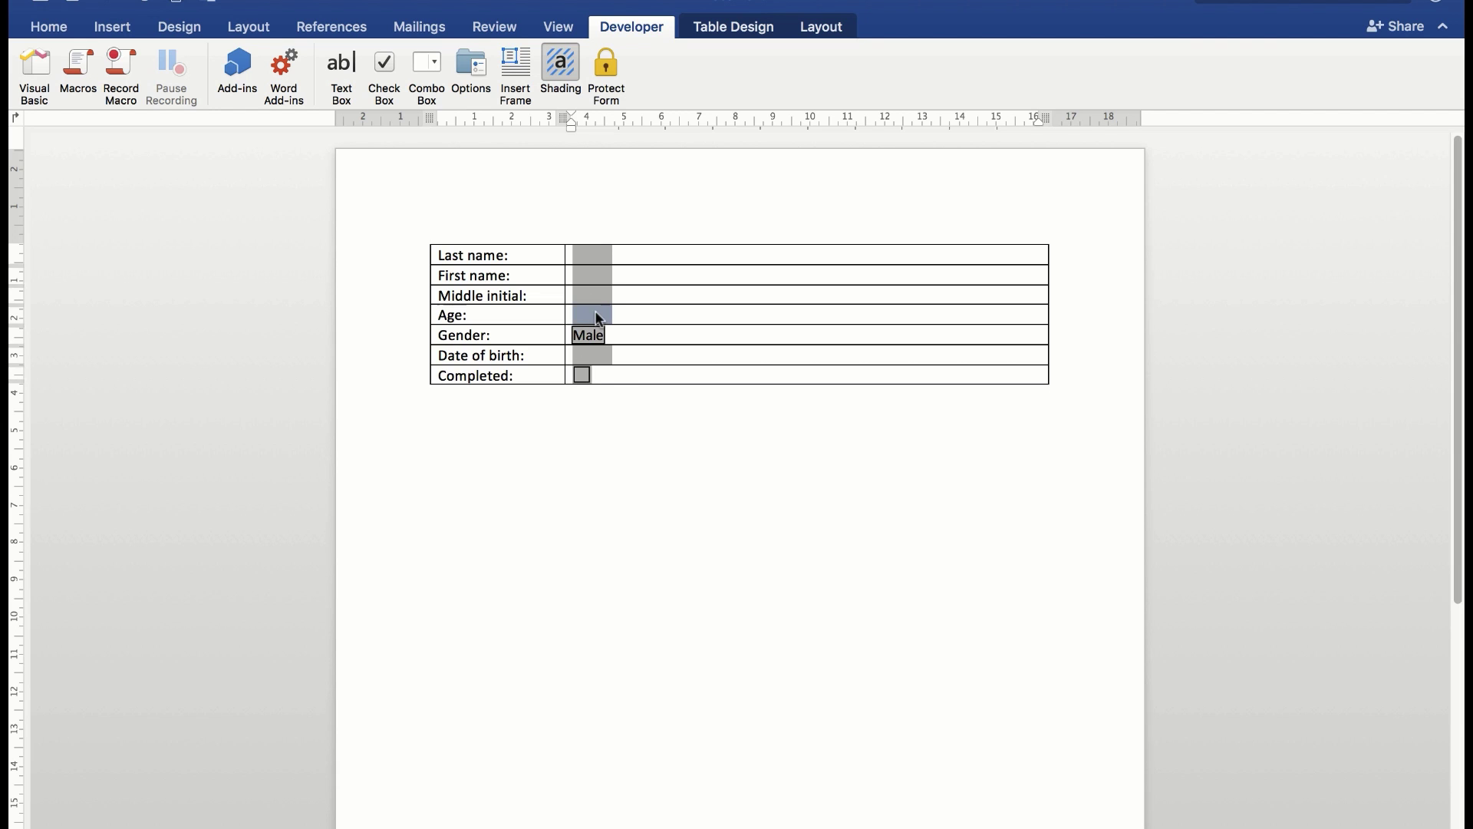
left_click(596, 310)
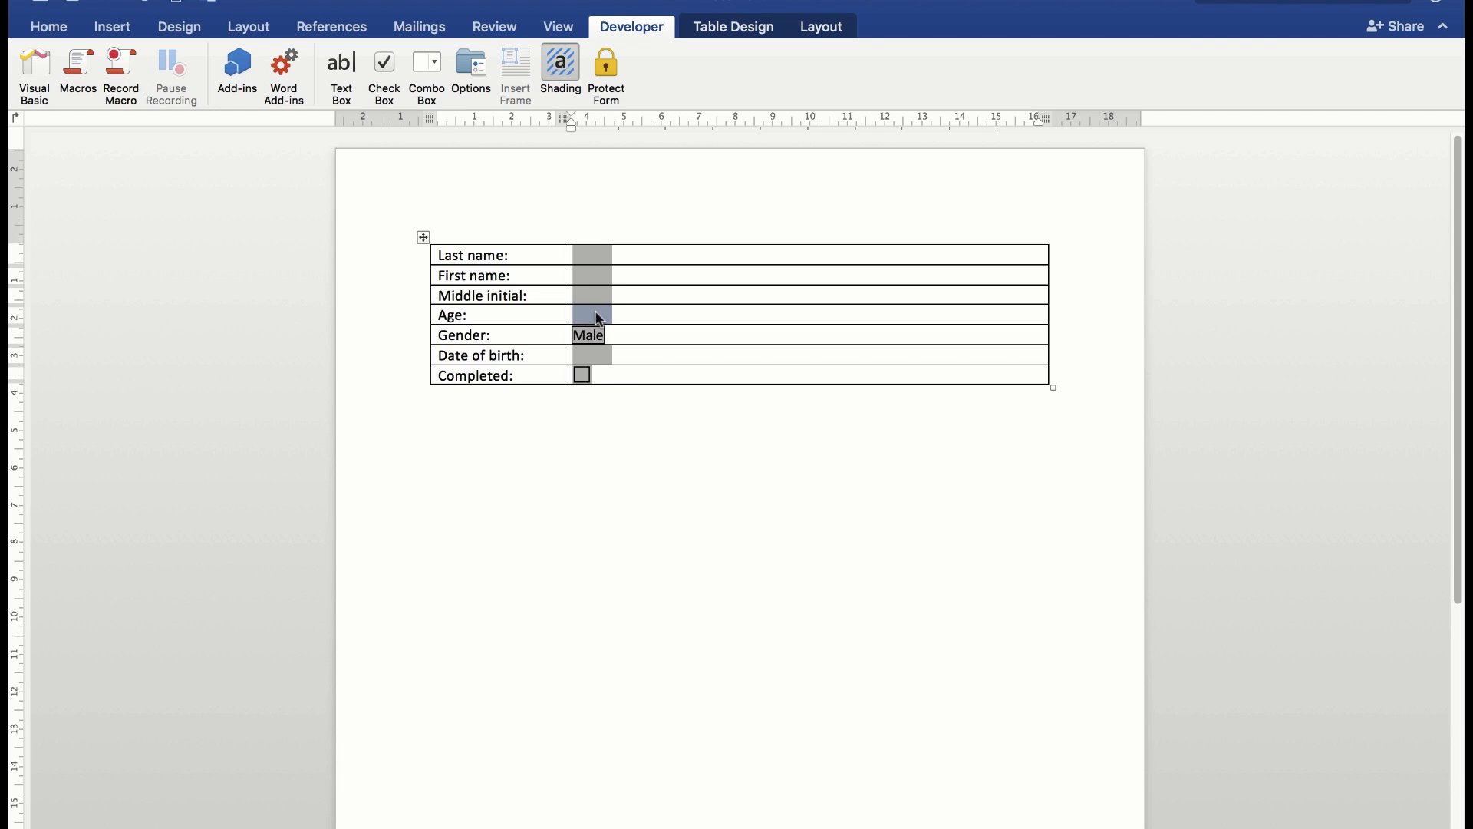
left_click(467, 69)
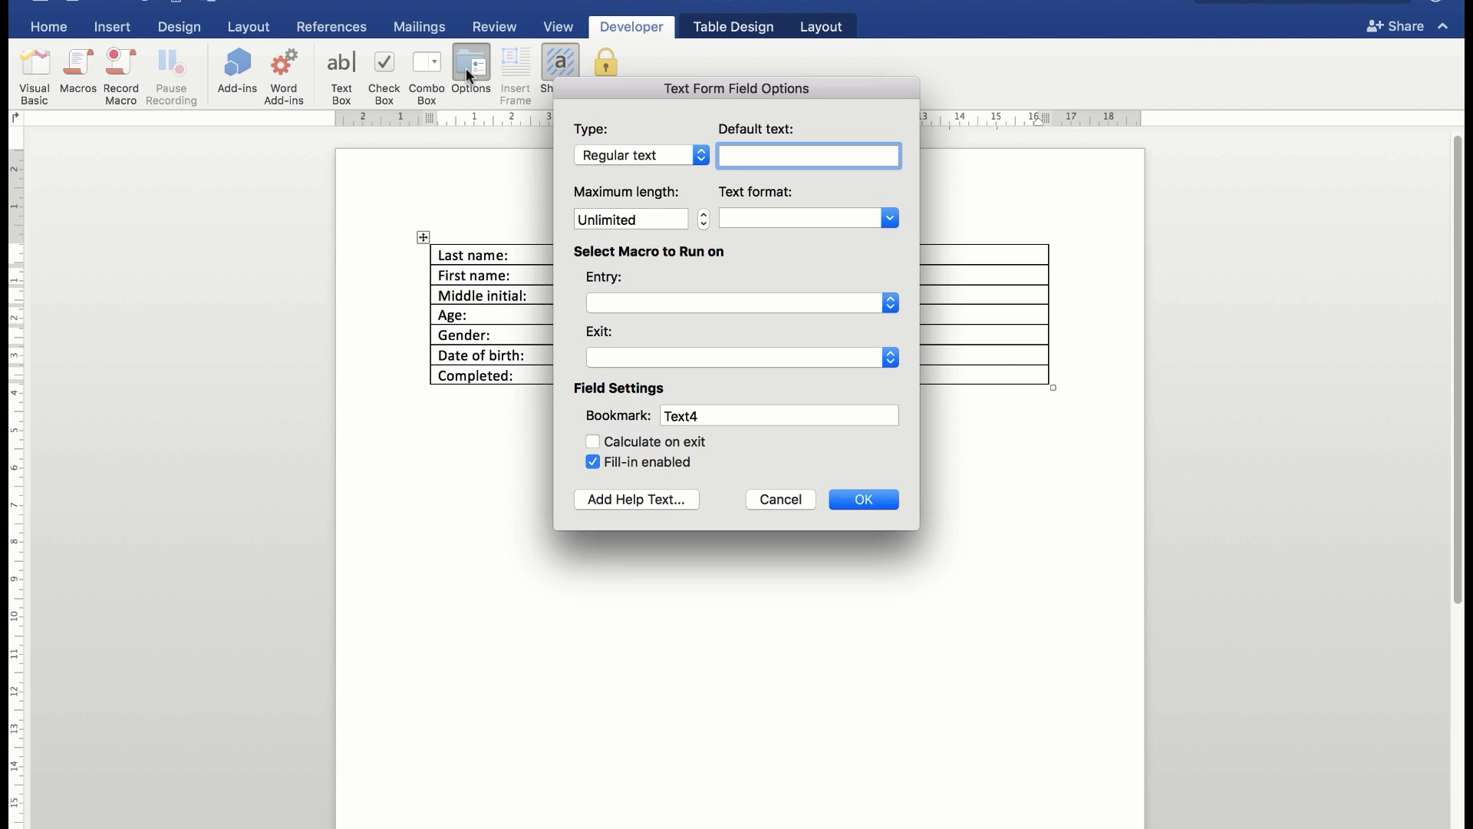
left_click(698, 157)
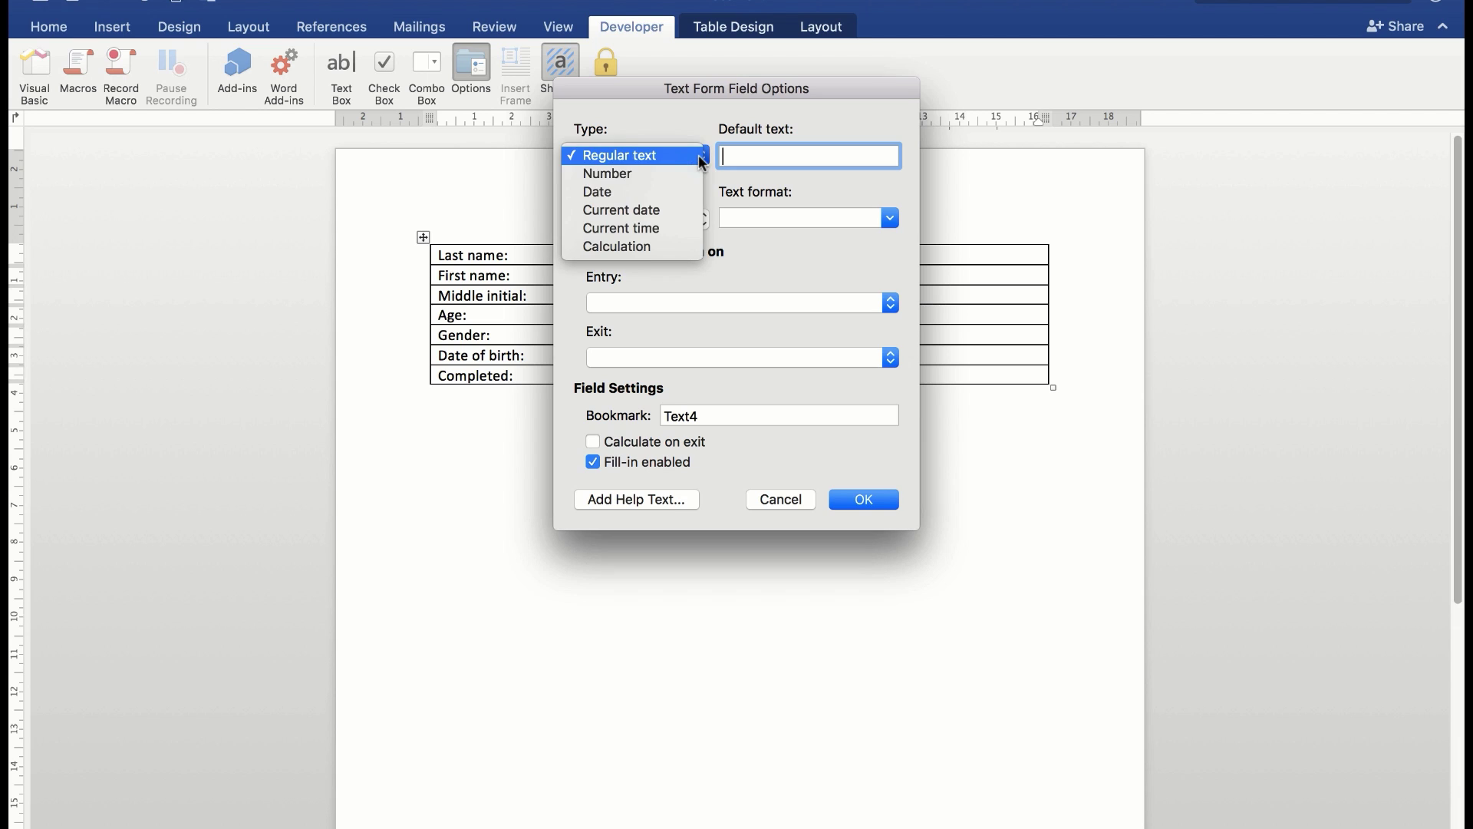
left_click(603, 172)
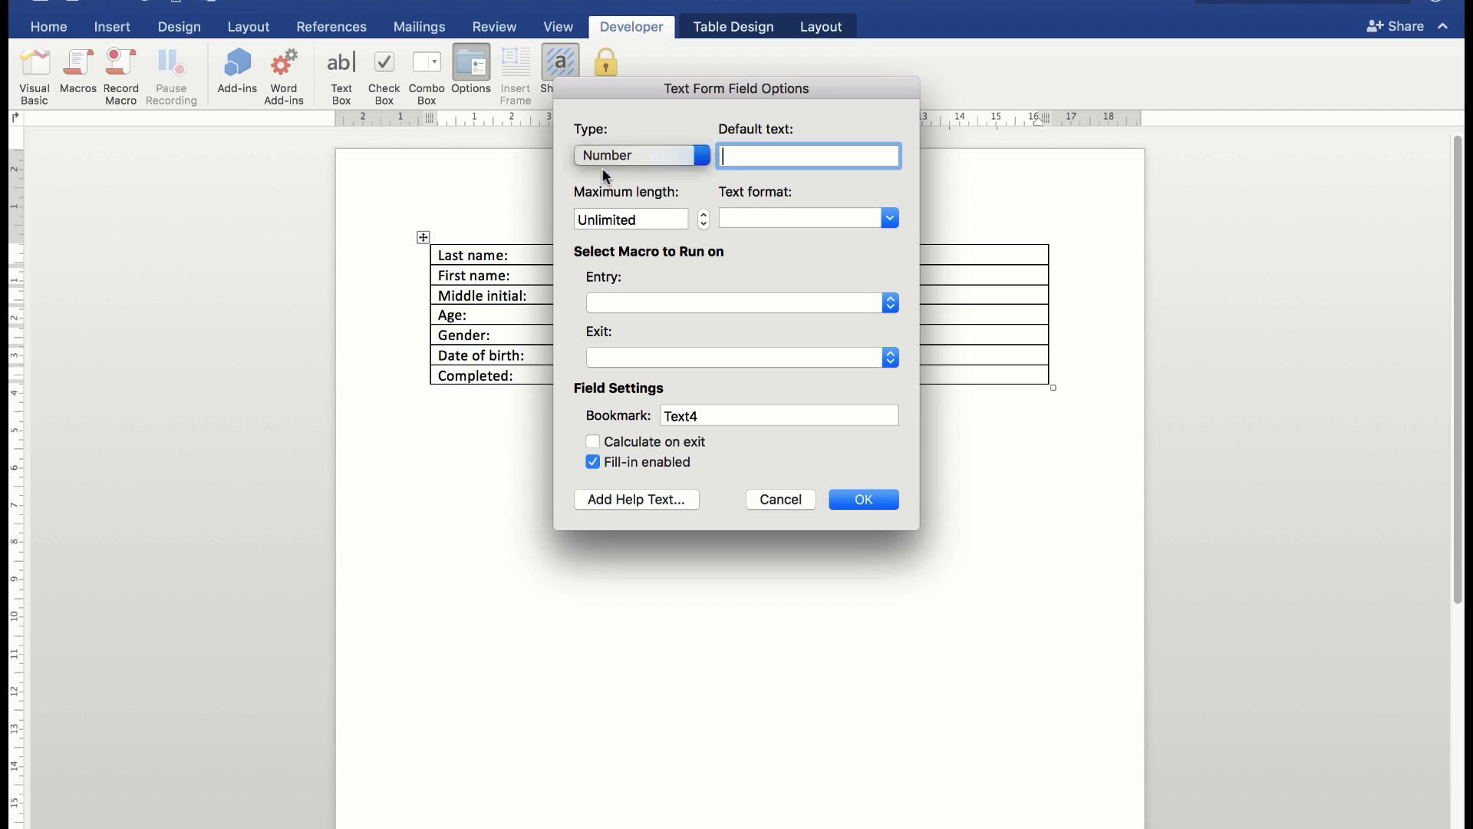
left_click(841, 502)
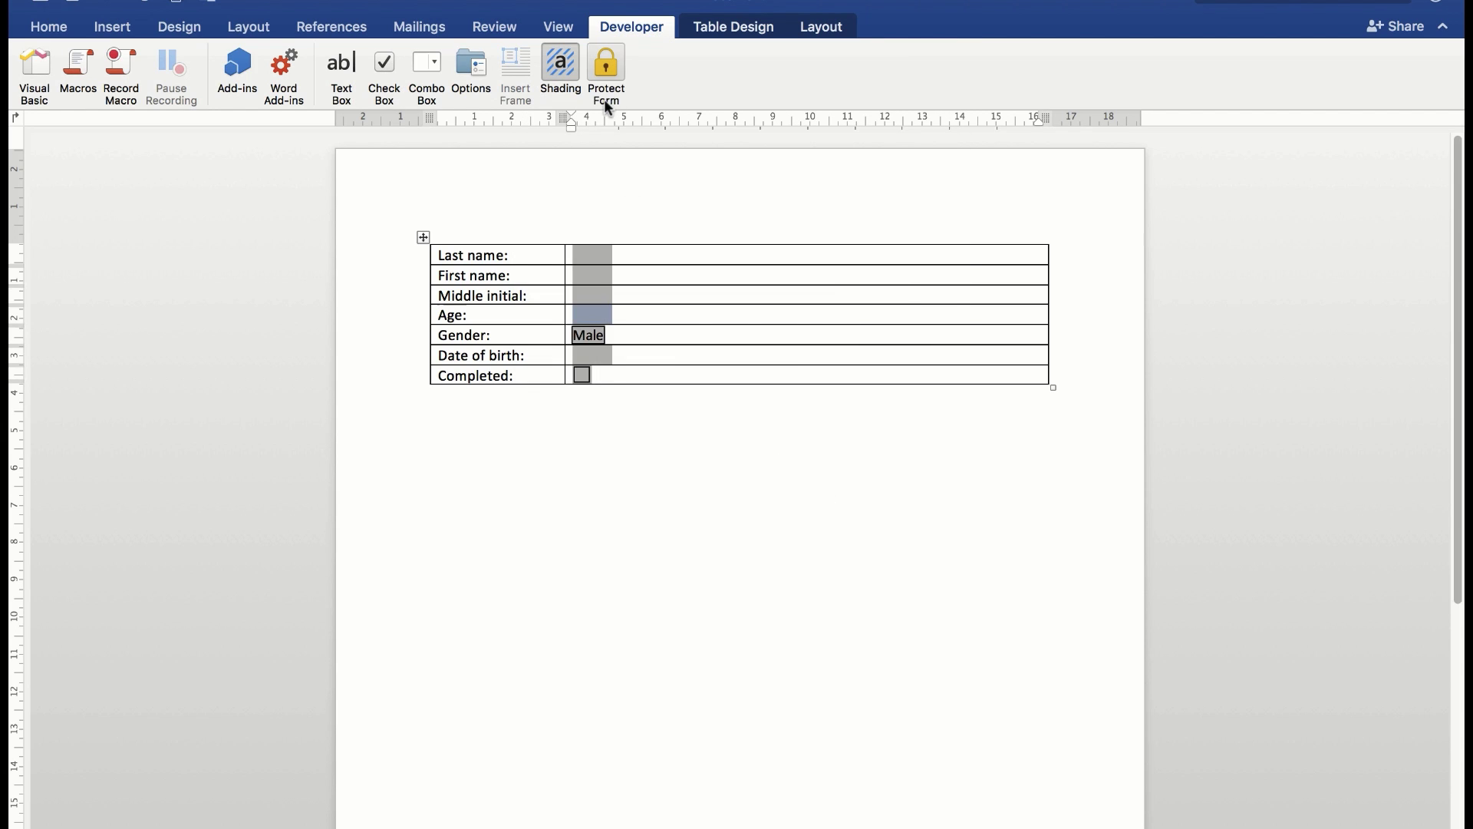
Turn off form field shading and protect the form so only fields are editable.
left_click(557, 65)
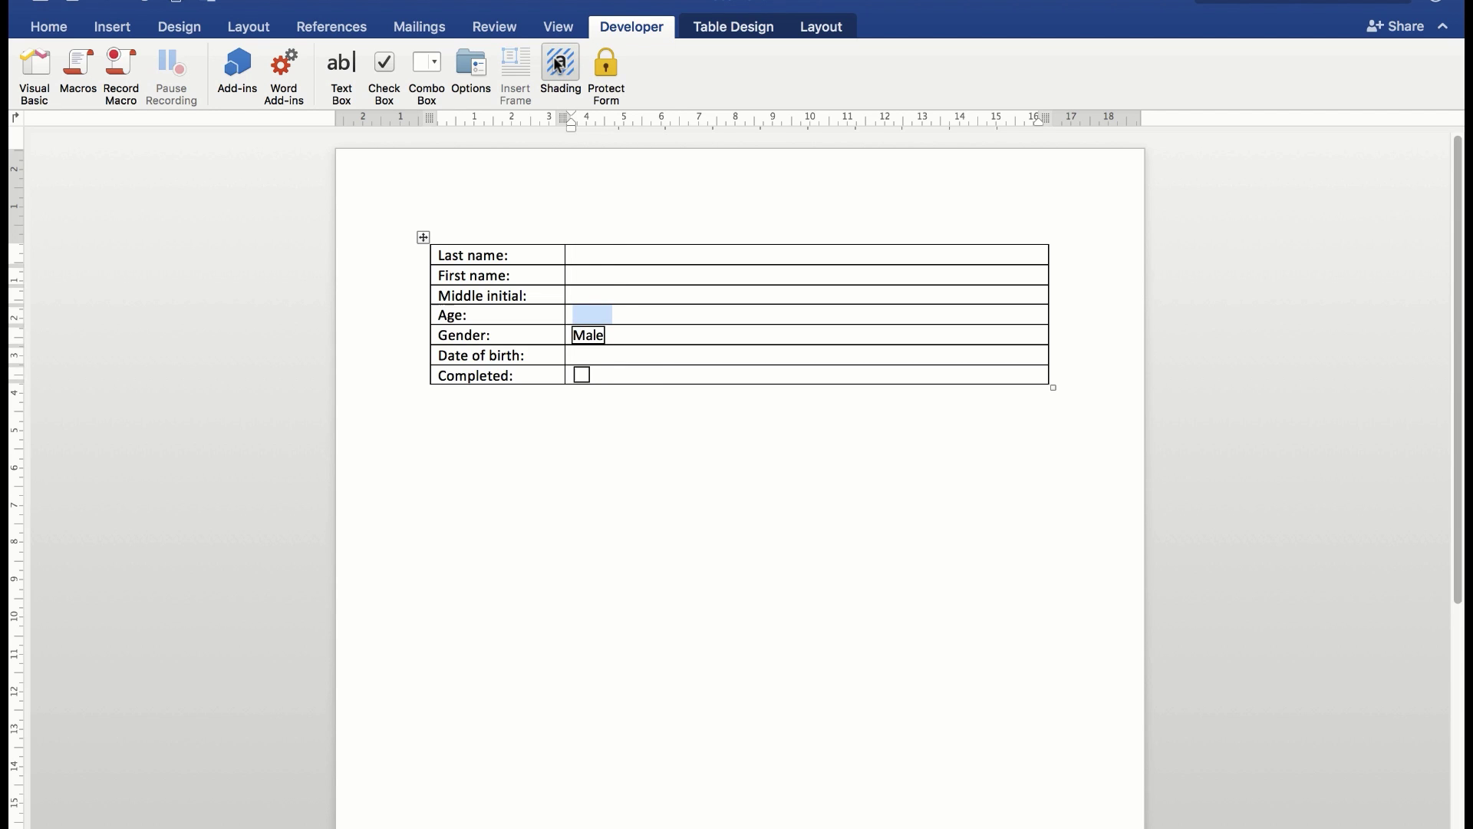
left_click(603, 62)
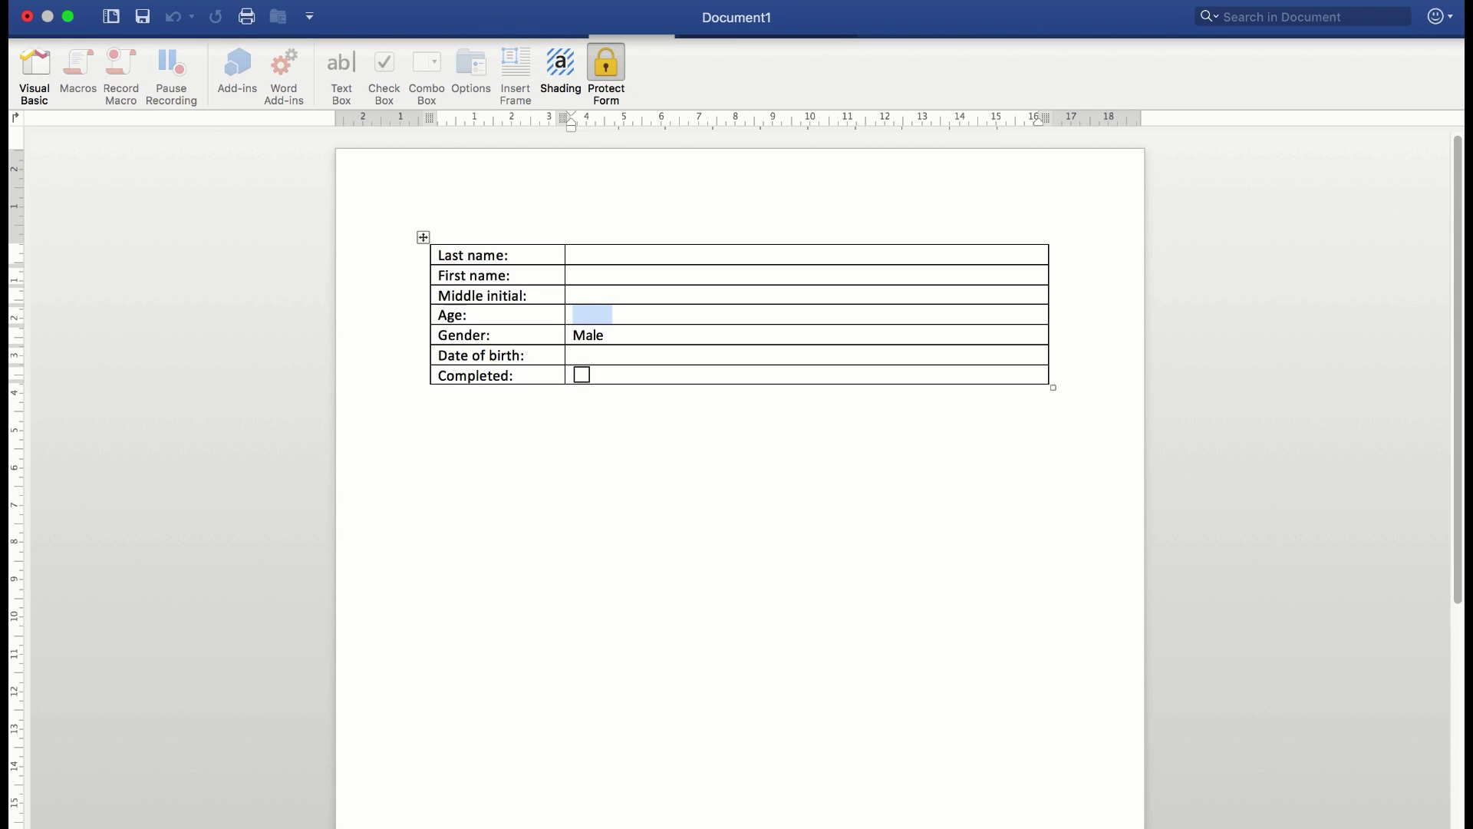
Save the protected form to the Desktop as Personal Details.docx.
left_click(134, 1)
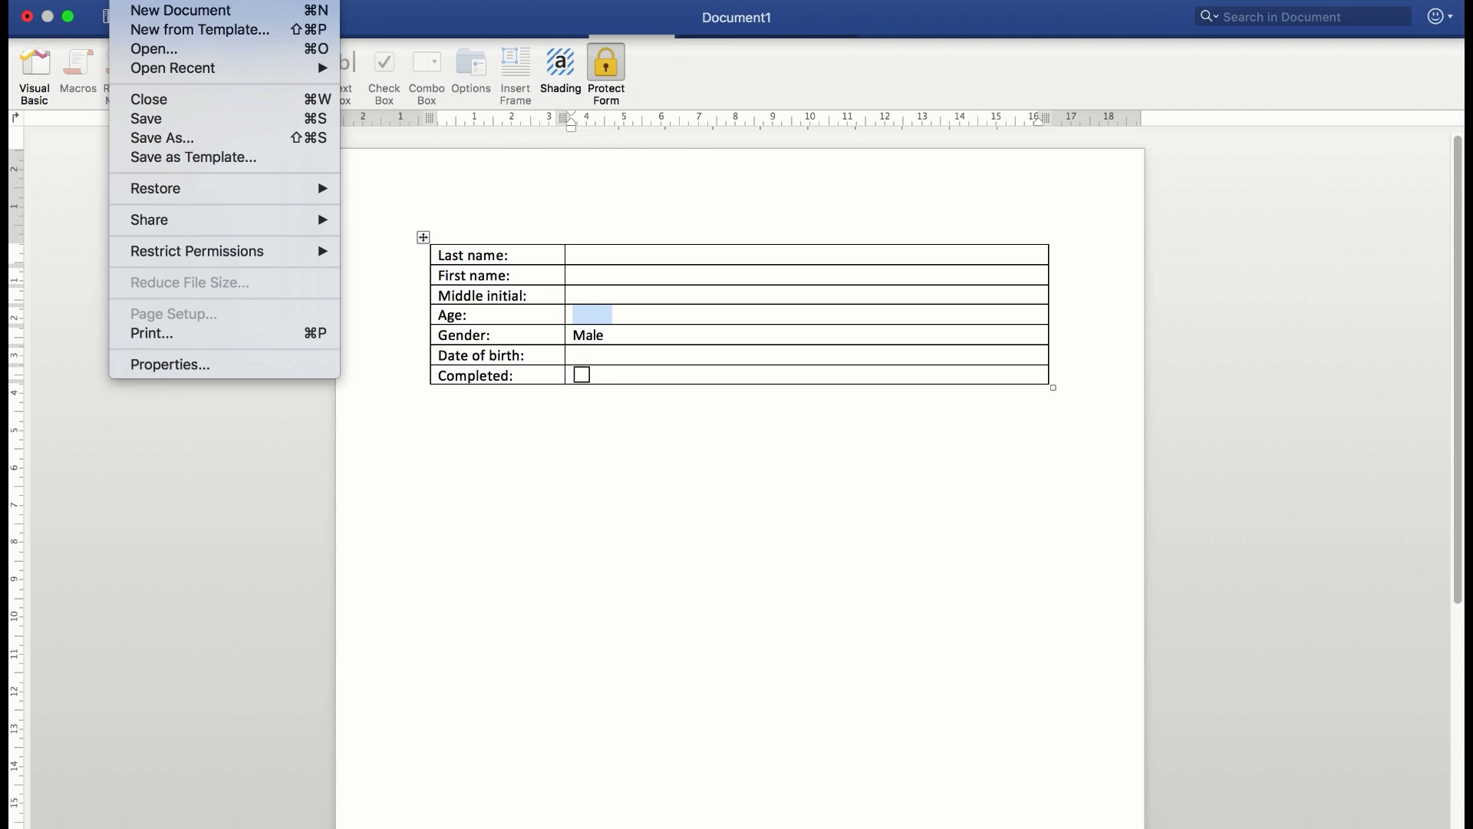
left_click(197, 136)
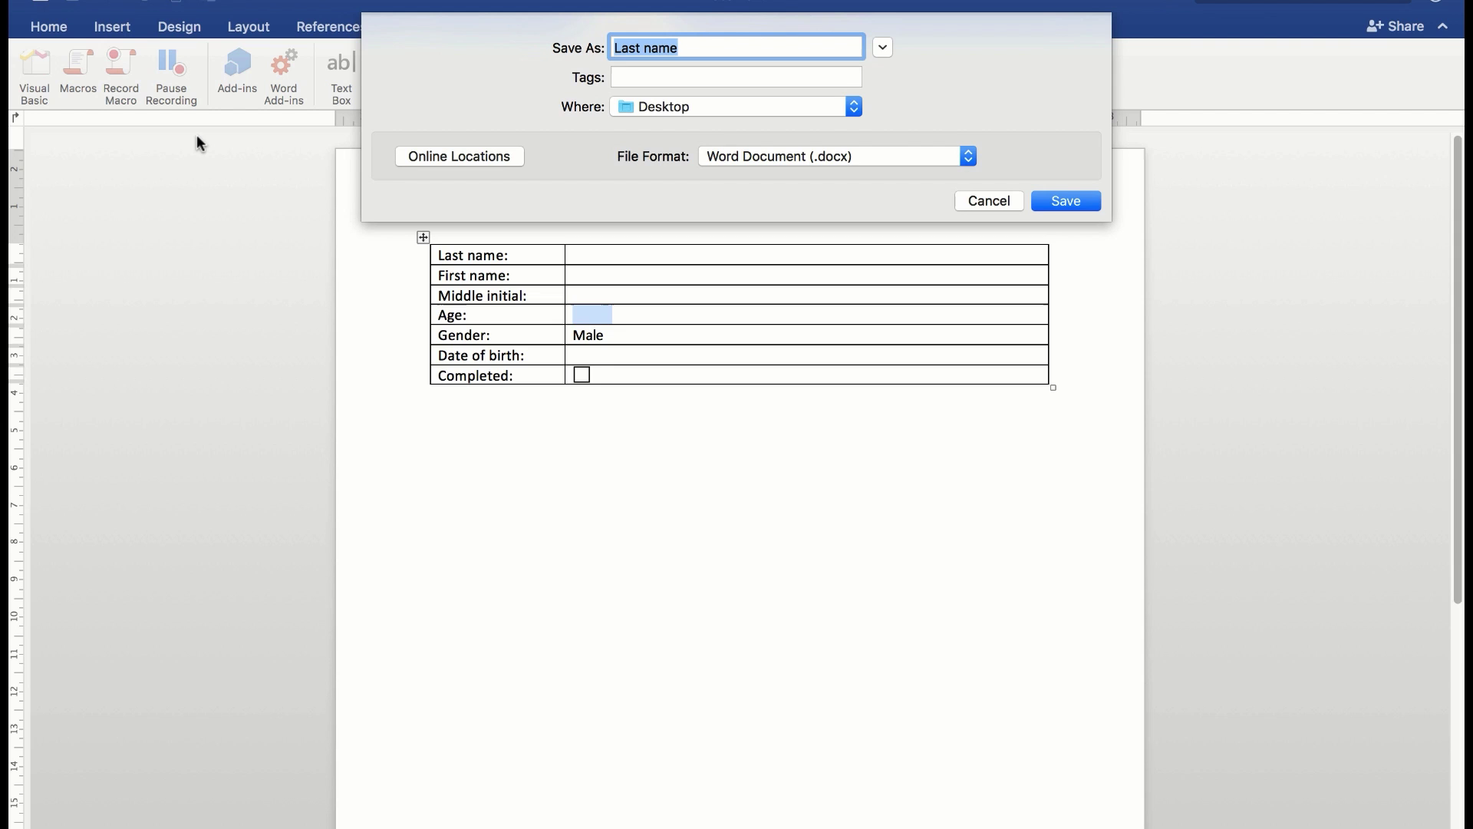
type("Perso")
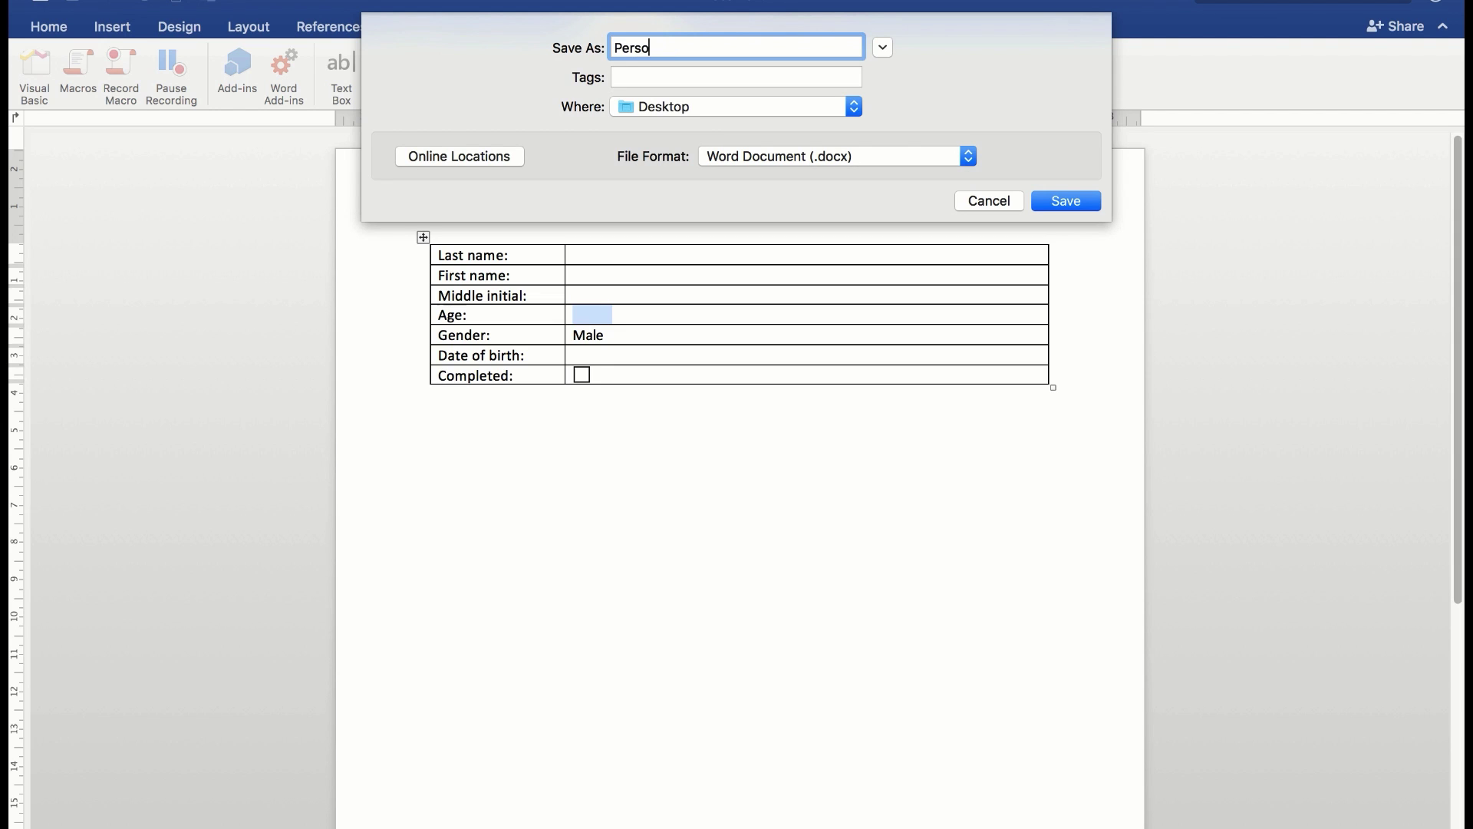
type("nal Details")
left_click(1058, 200)
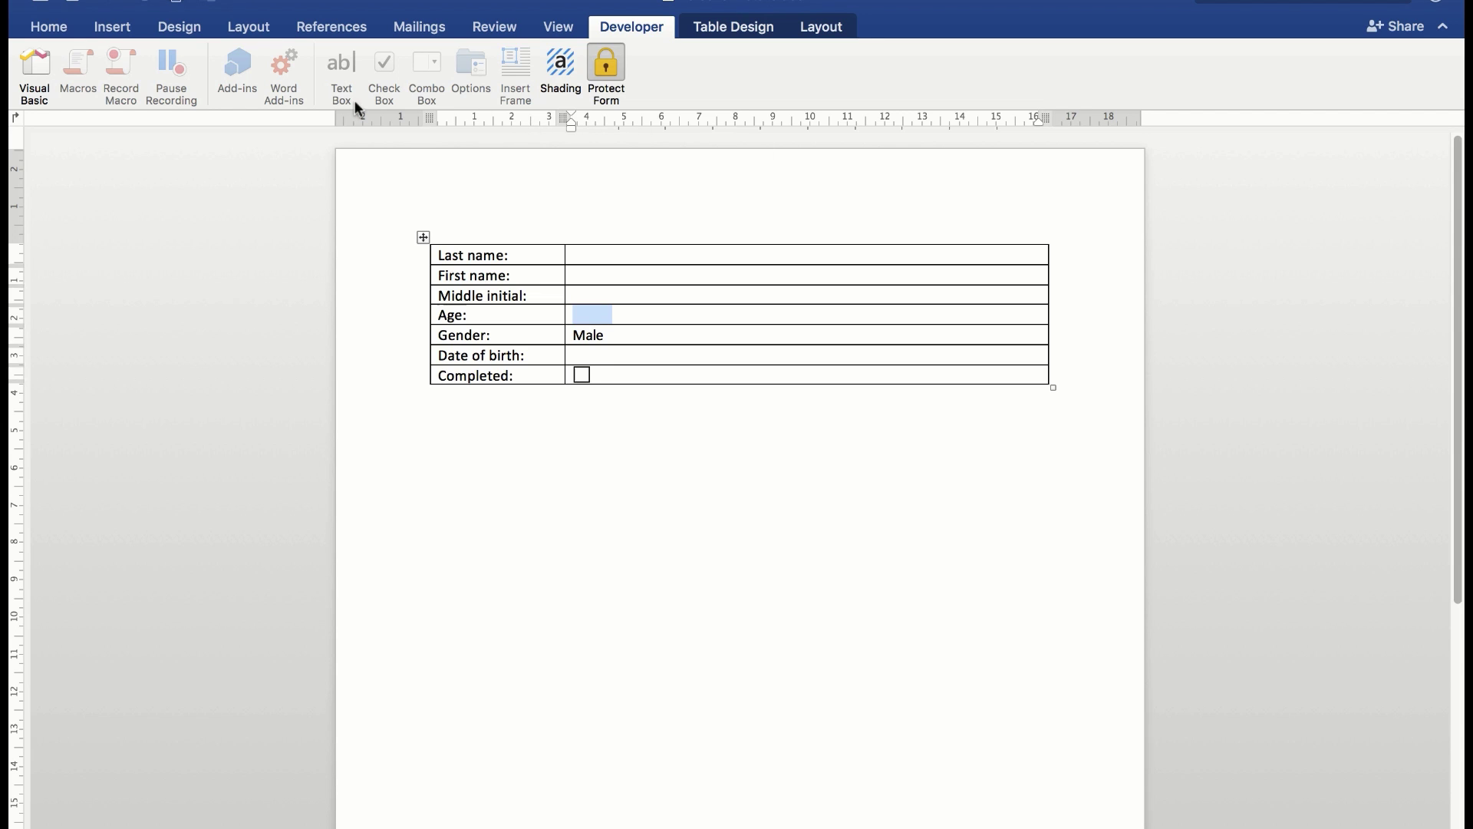
mouse_move(61, 2)
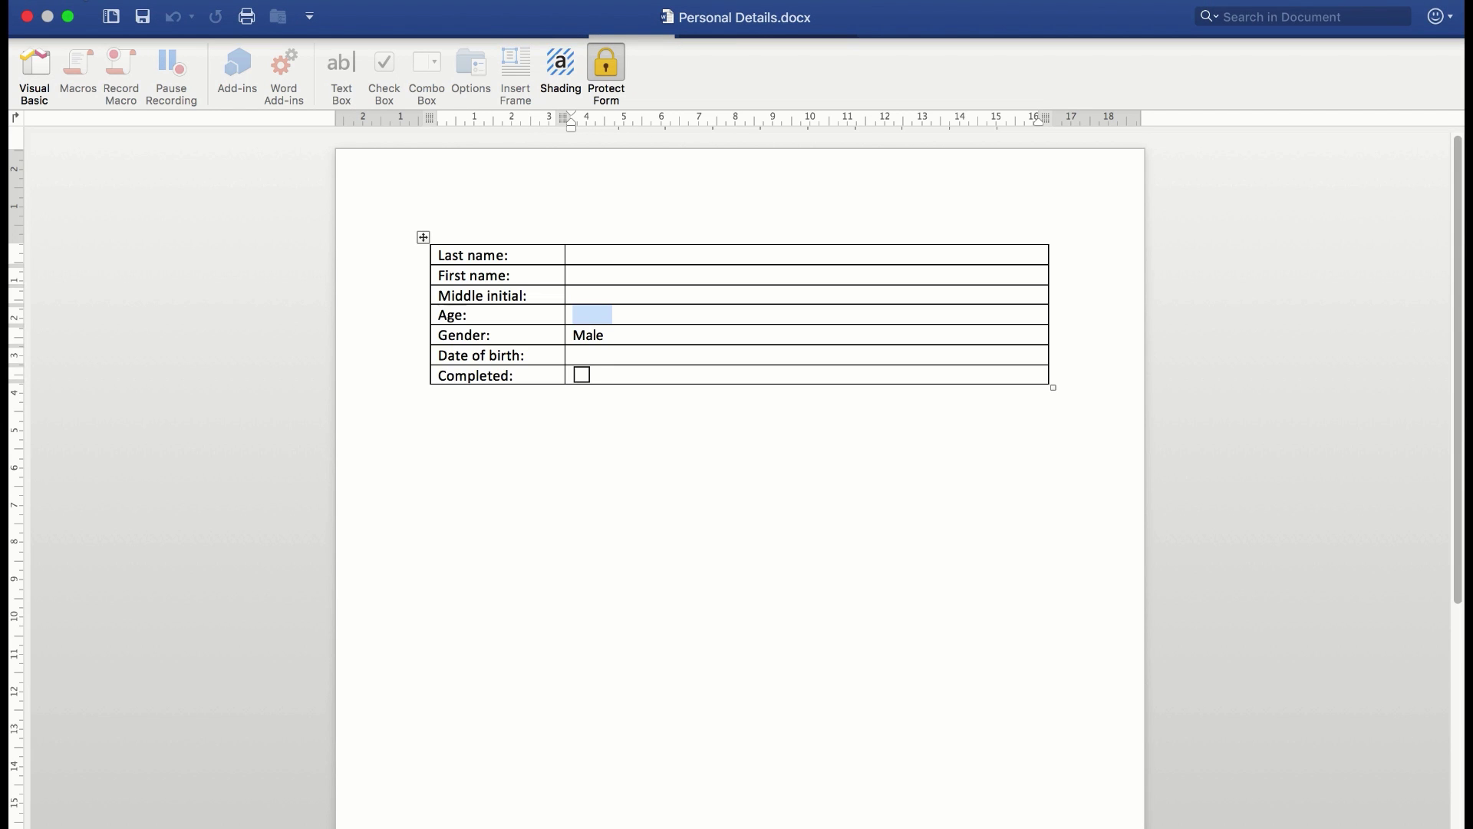
Close the form, reopen Personal Details.docx from recent documents, and maximise its window.
left_click(127, 8)
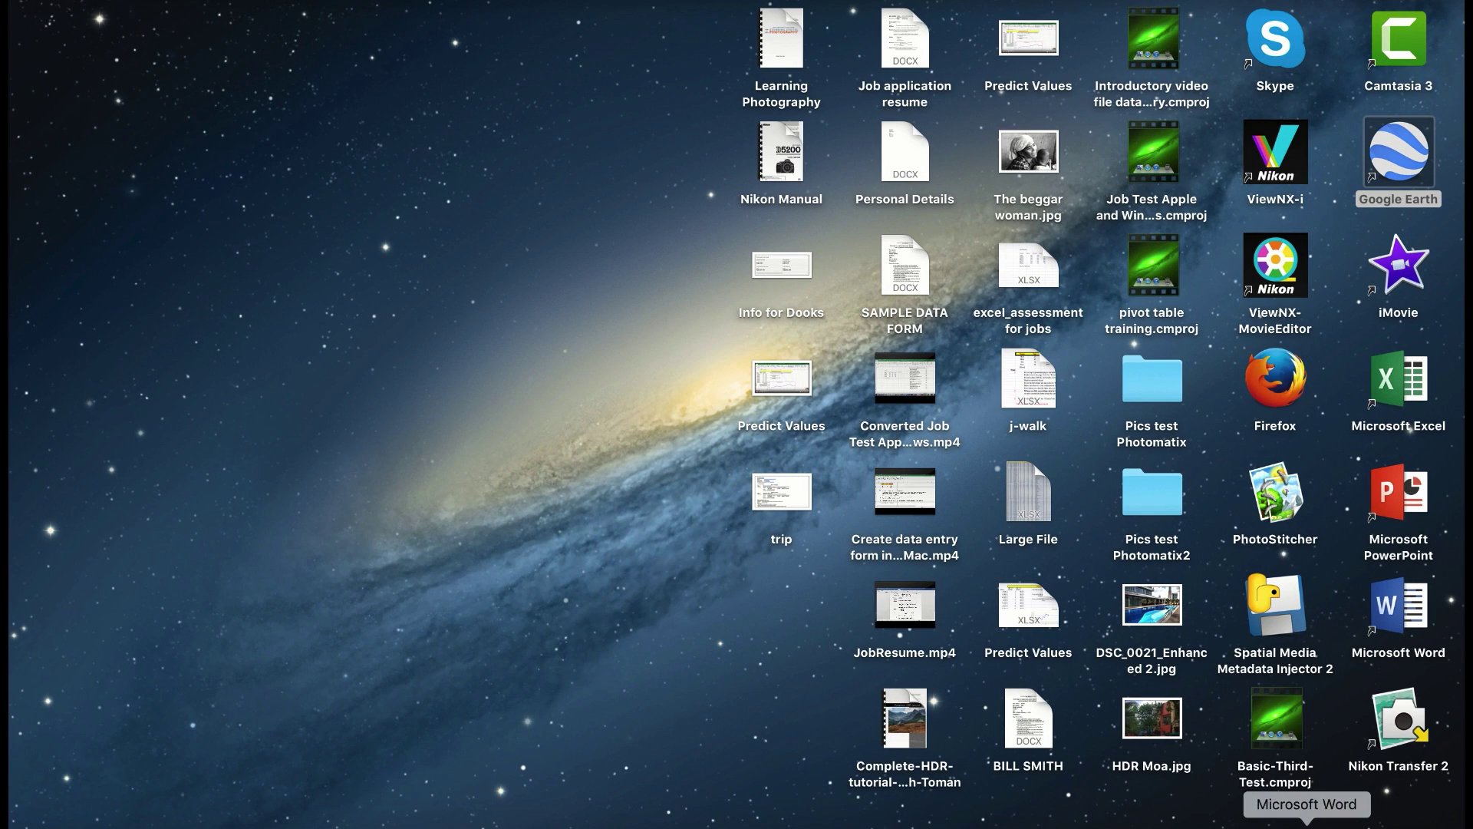
left_click(1306, 825)
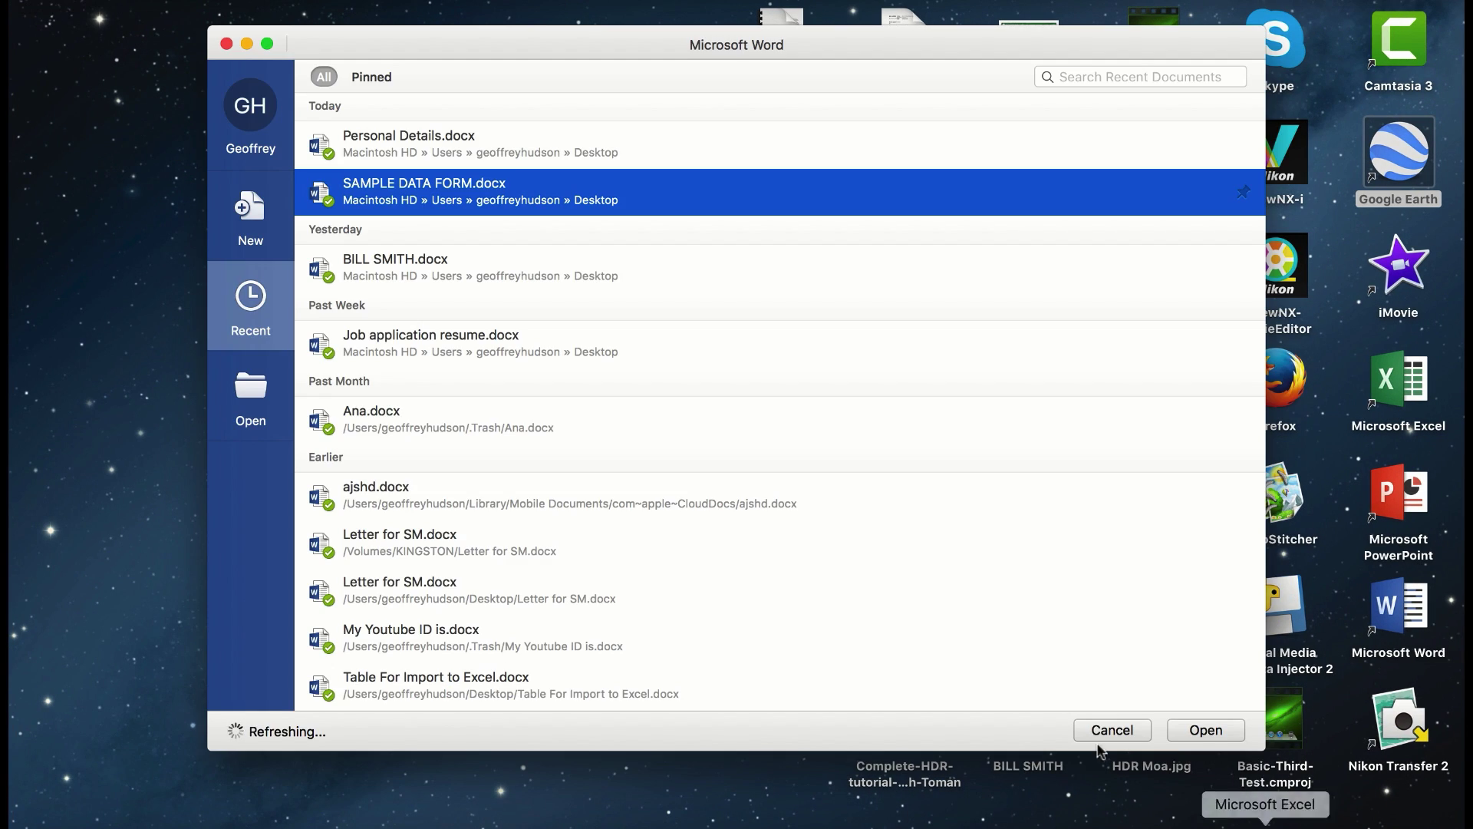
double_click(401, 135)
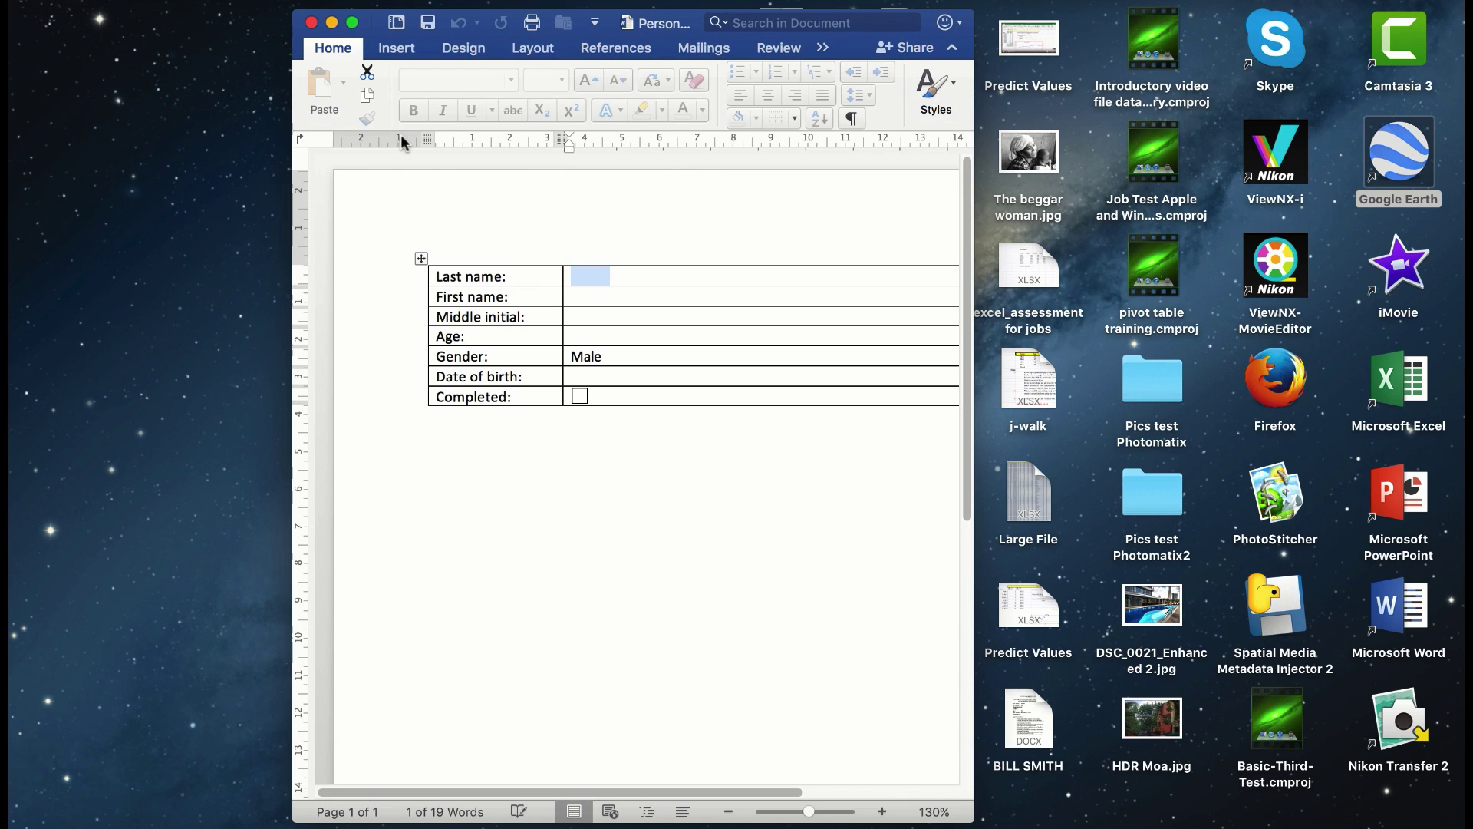
left_click(353, 23)
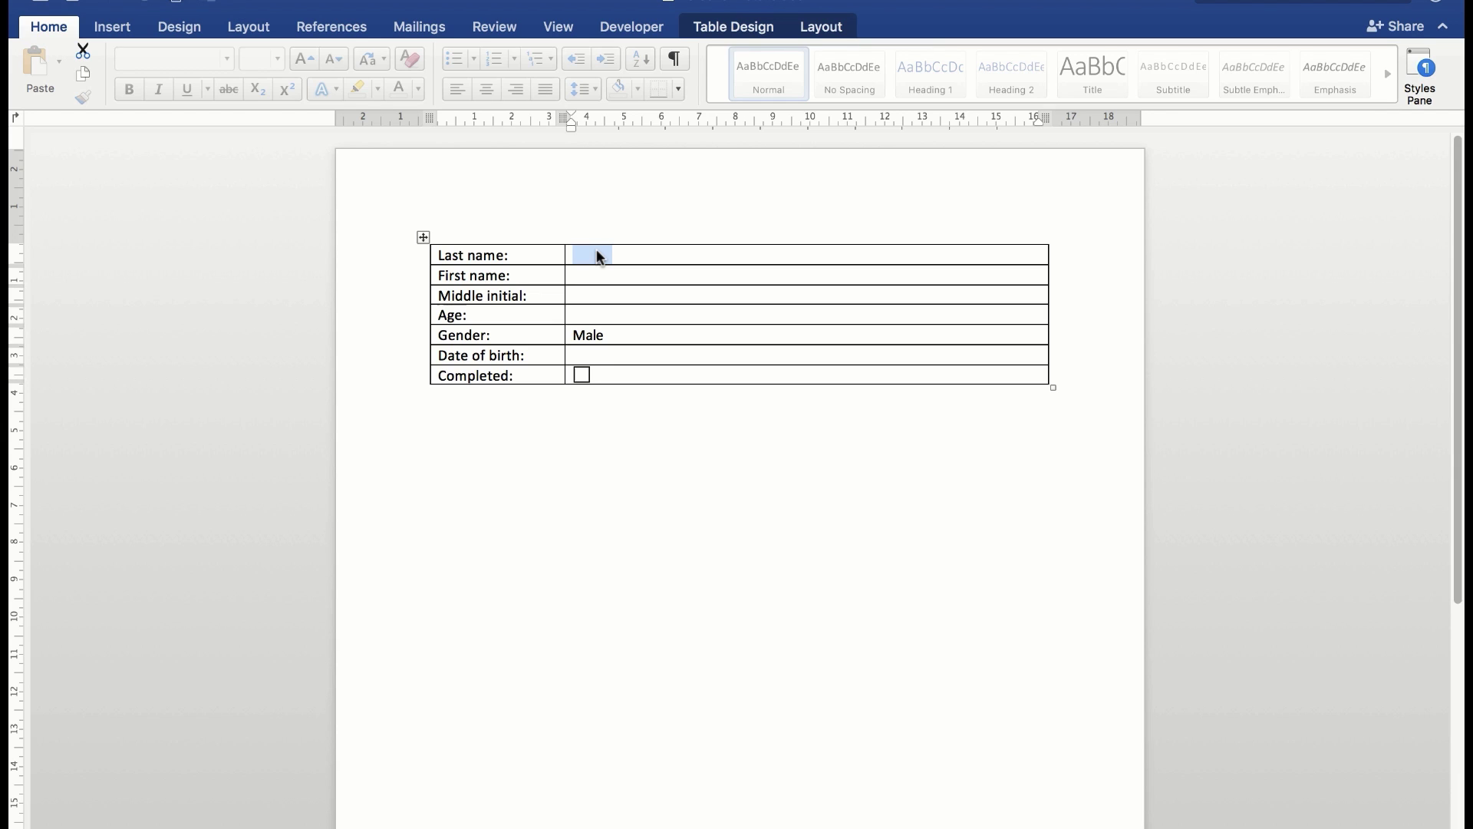
Fill in the respondent's last name, first name, middle initial, and age 40.
type("Smith")
key("Tab")
type("Bill")
key("Tab")
type("C.")
key("Tab")
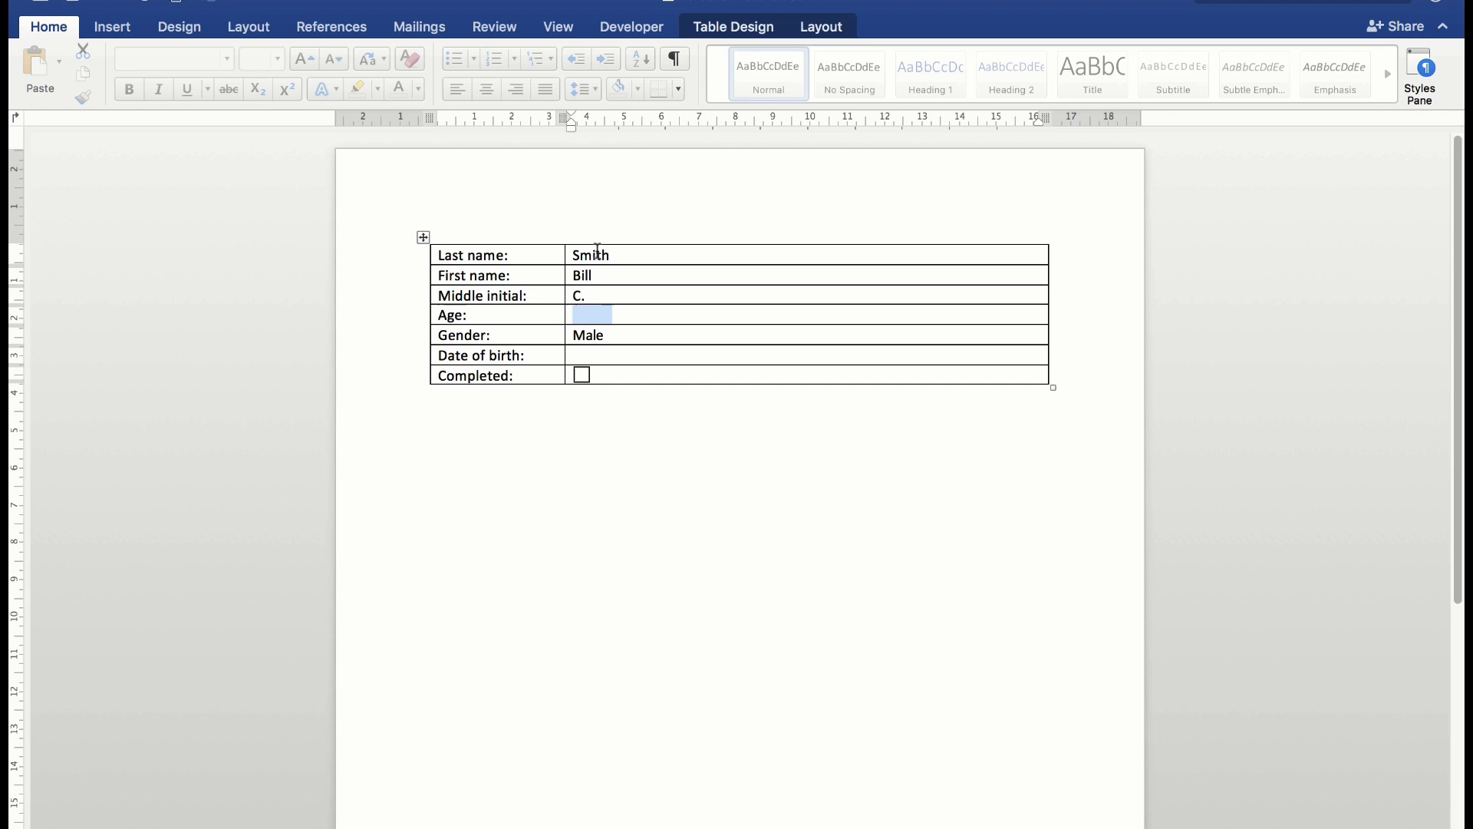
type("40")
Choose Male for Gender, enter birth date January 1, 1977, and check Completed.
key("Tab")
left_click(614, 338)
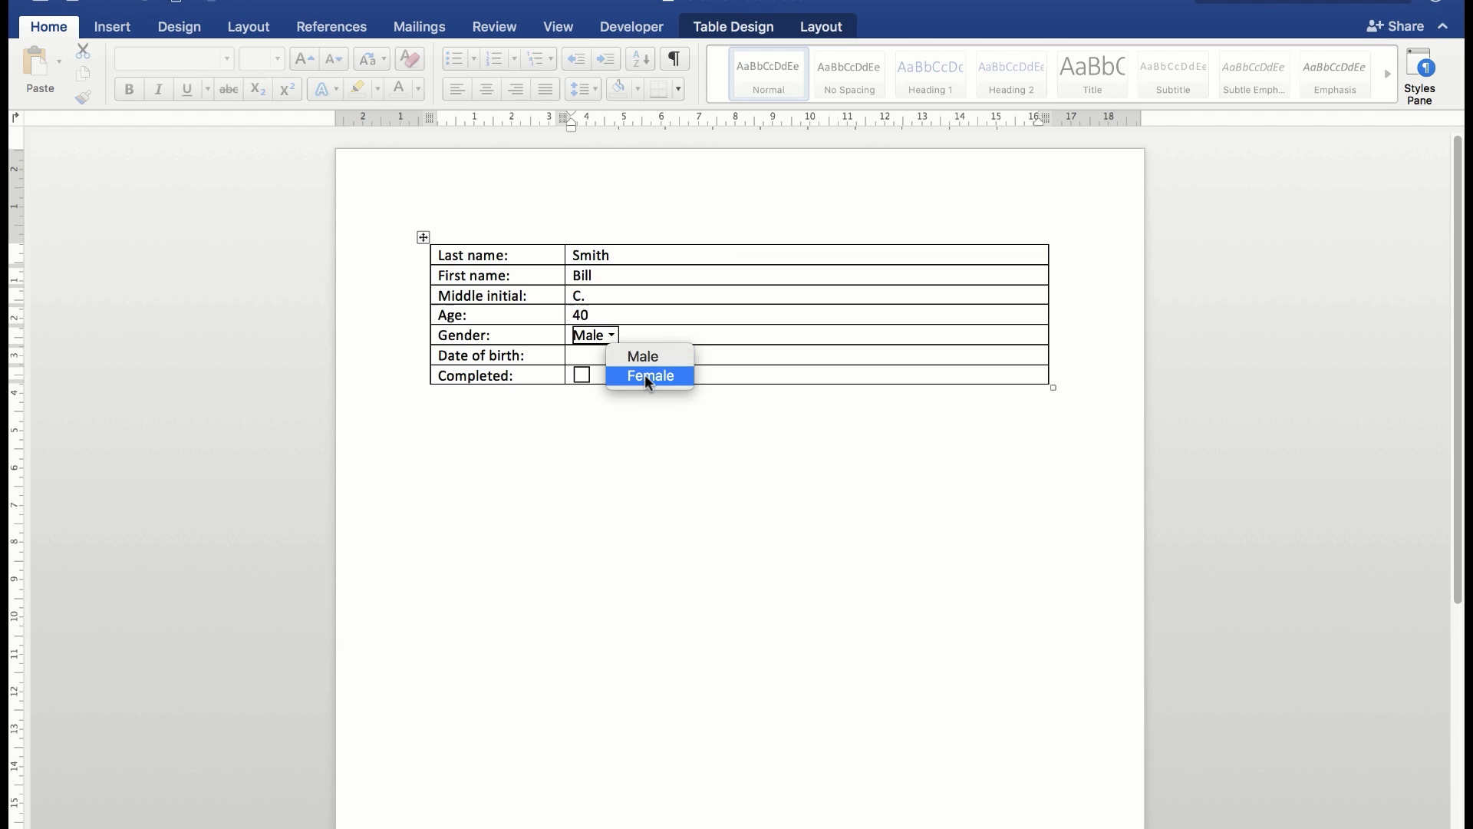
left_click(591, 350)
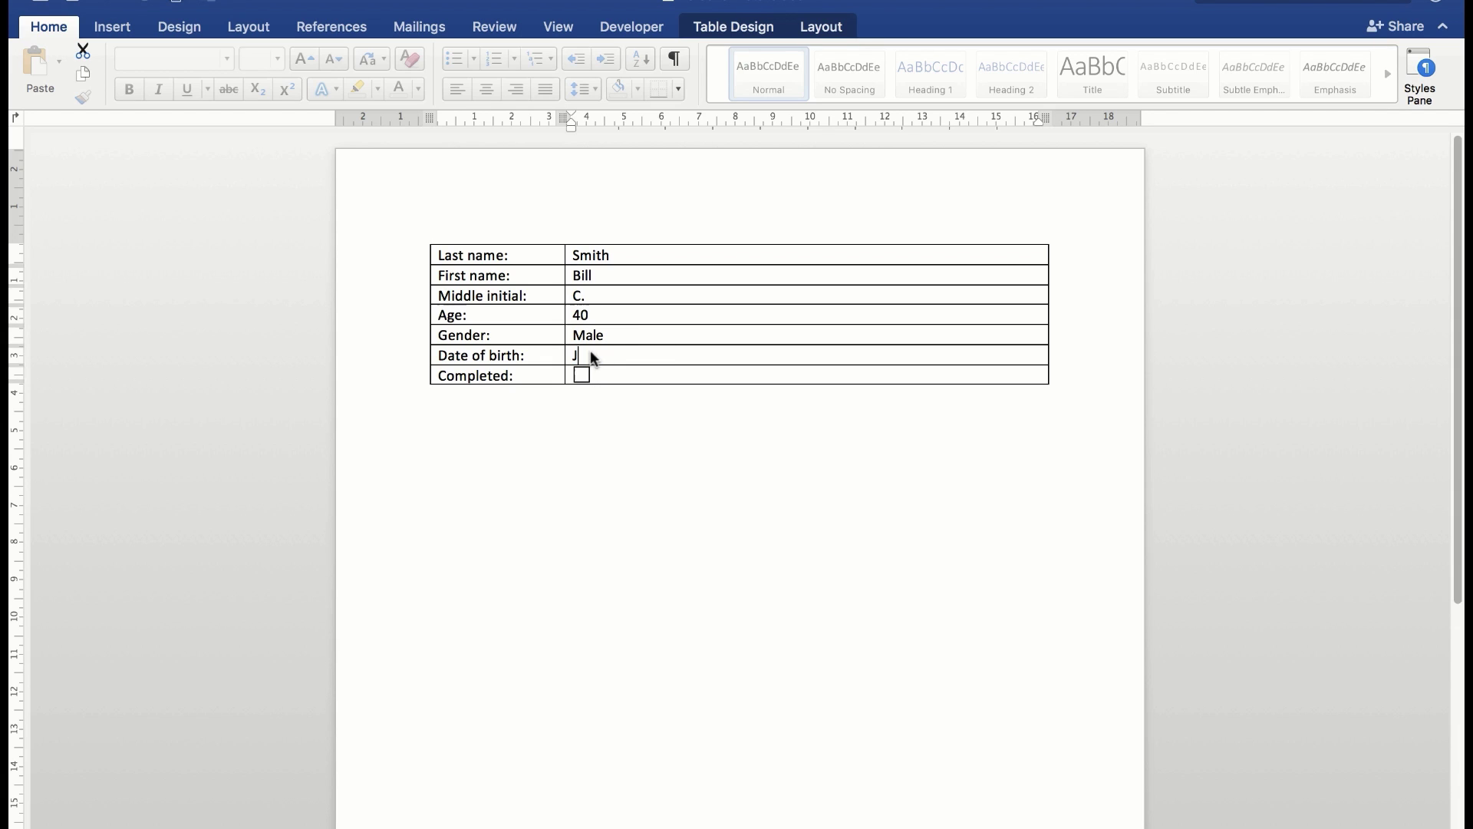
type("January 1, 1977")
left_click(582, 375)
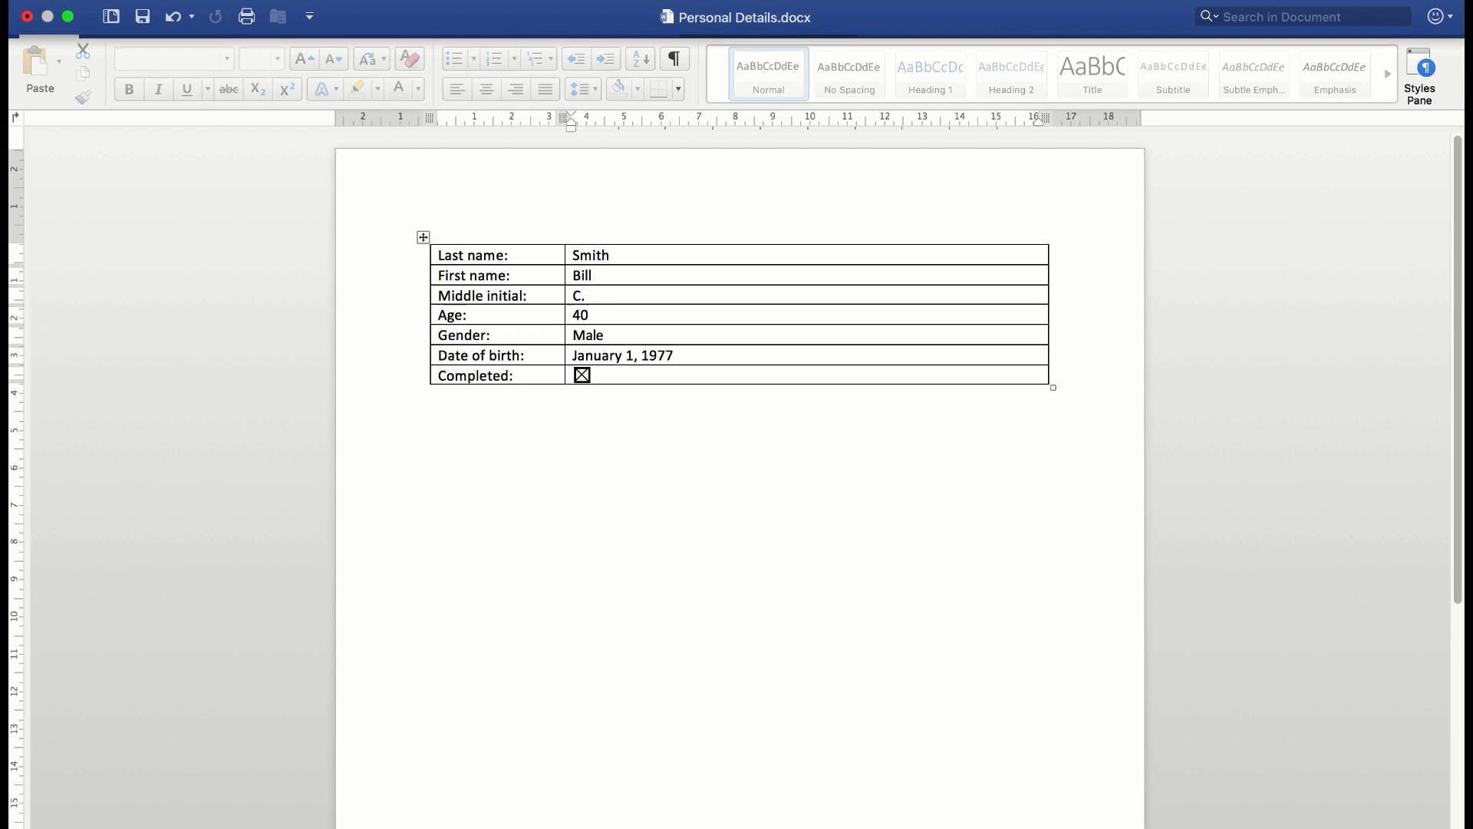
Save the filled form to the Desktop under the respondent's full name, replacing the existing file.
left_click(123, 8)
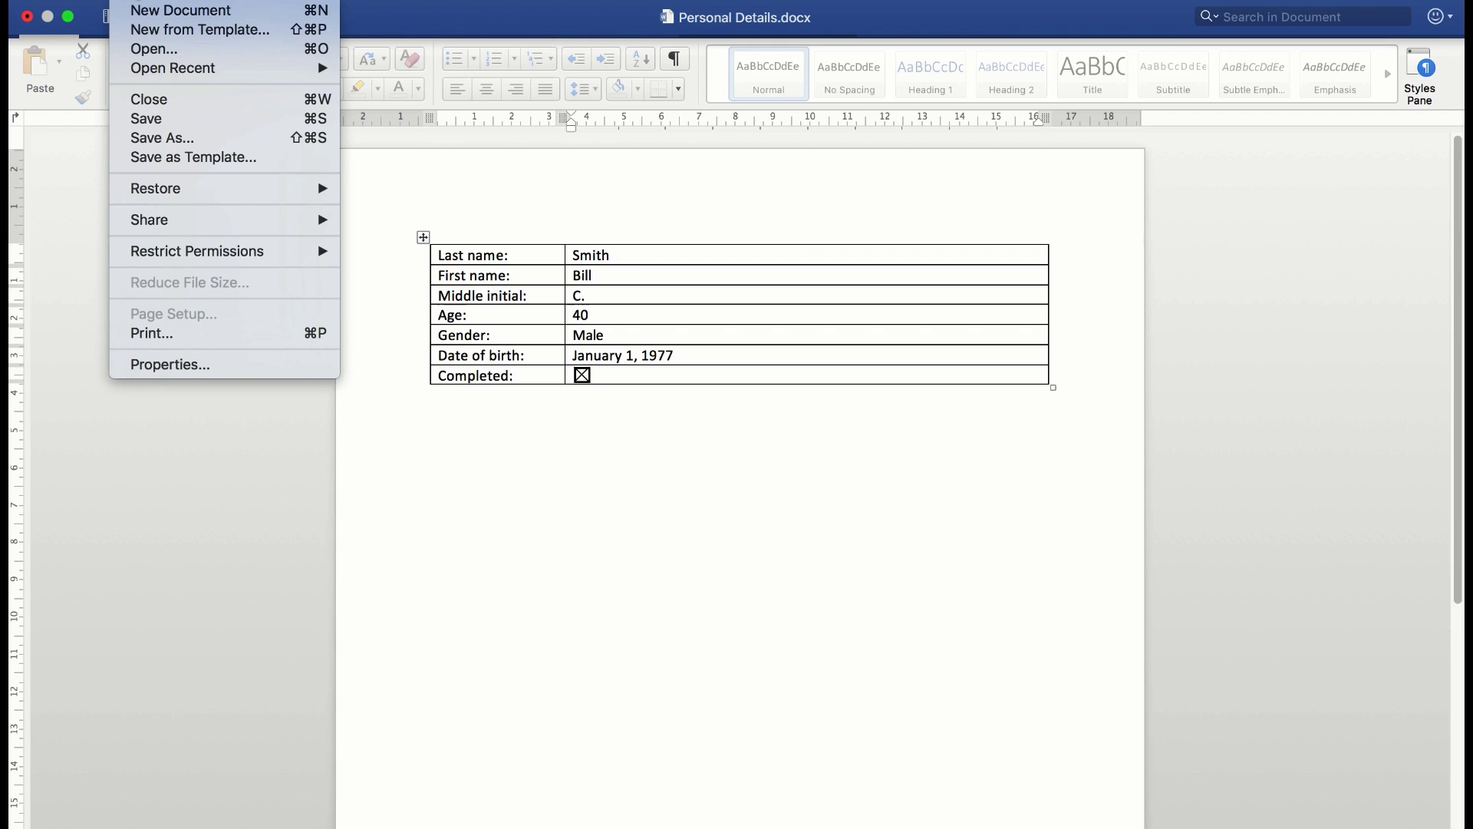
left_click(172, 133)
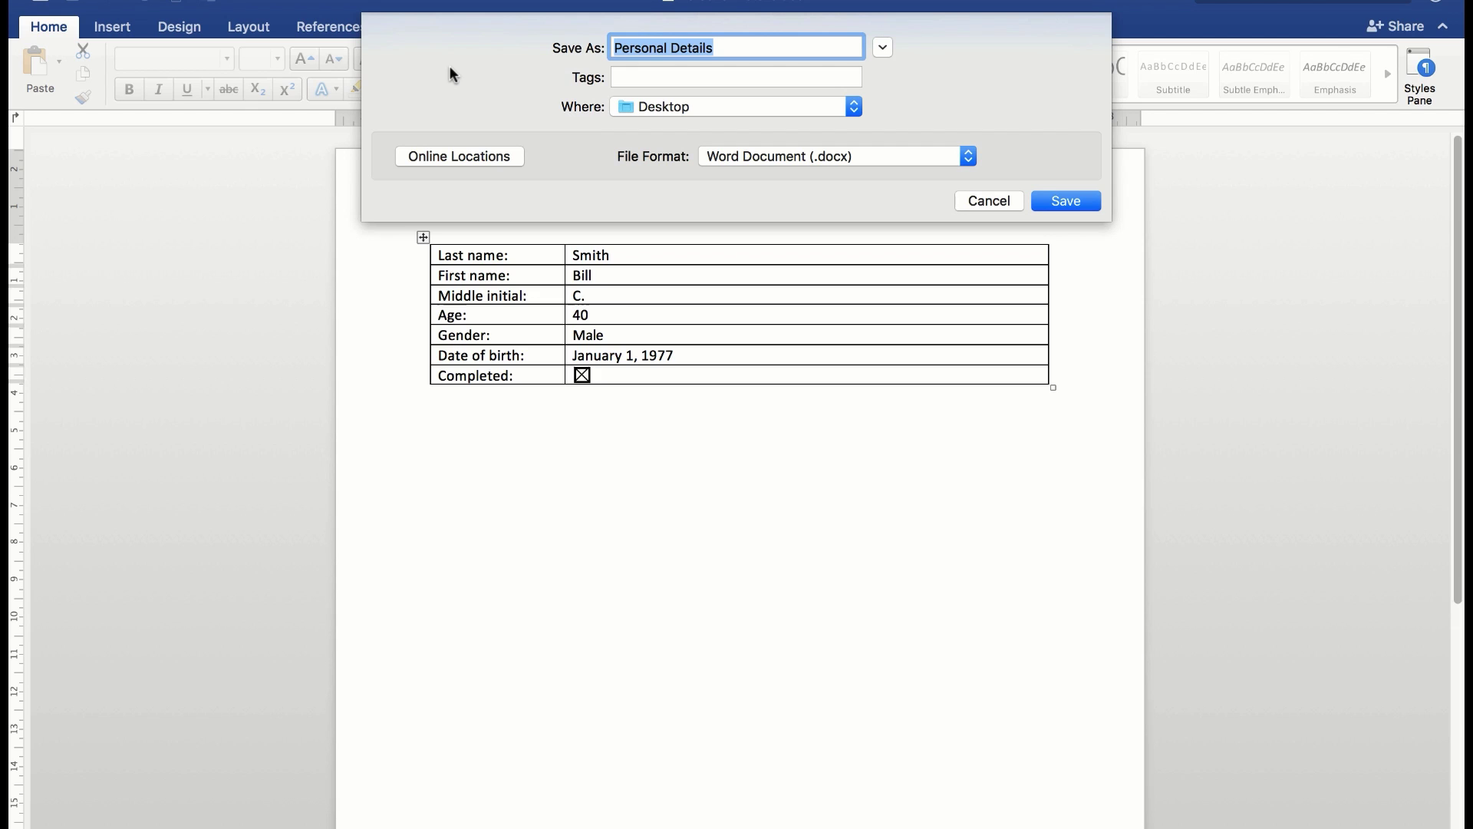
type("Bill Smith")
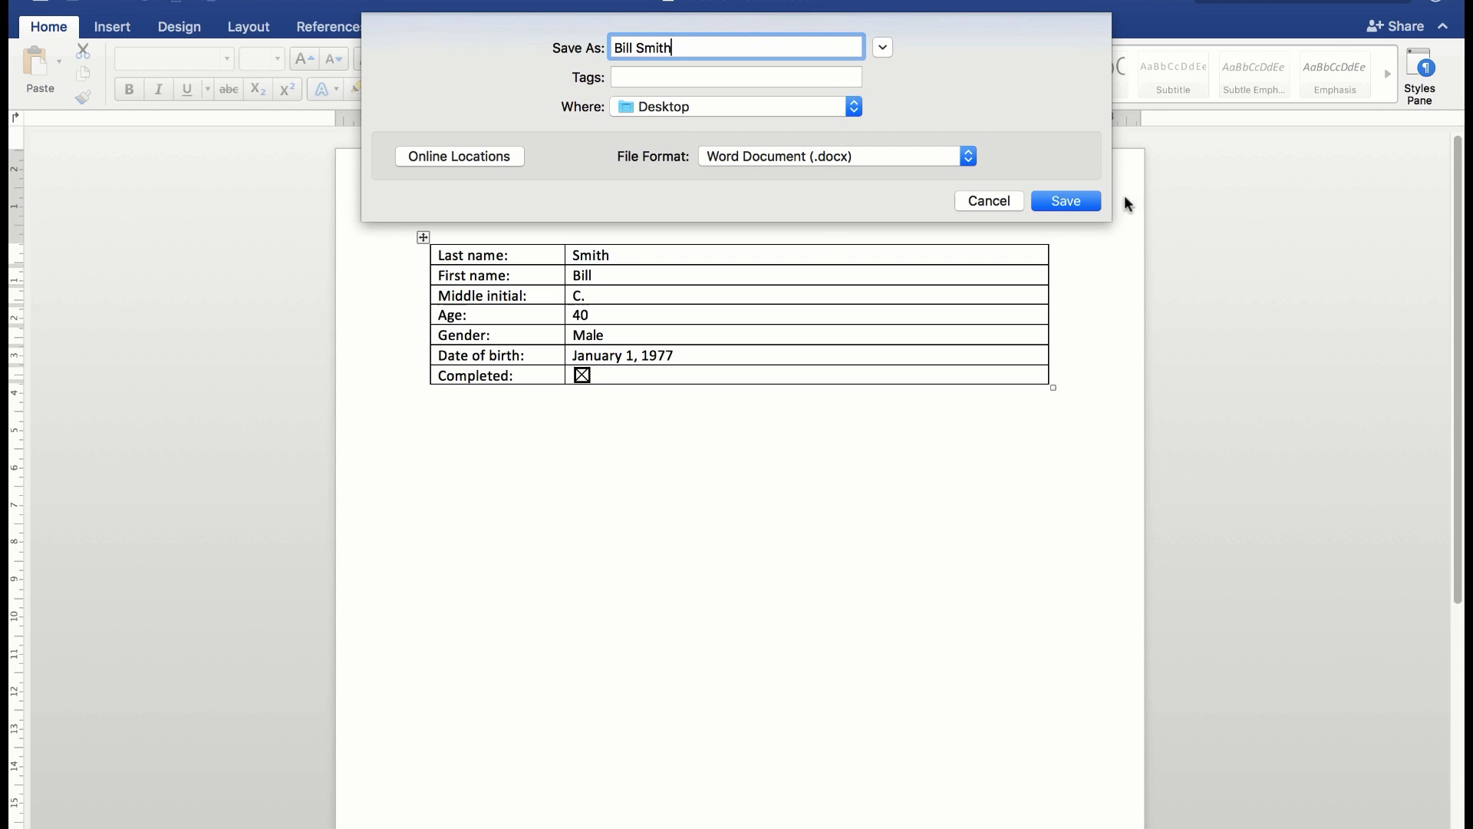
left_click(1061, 198)
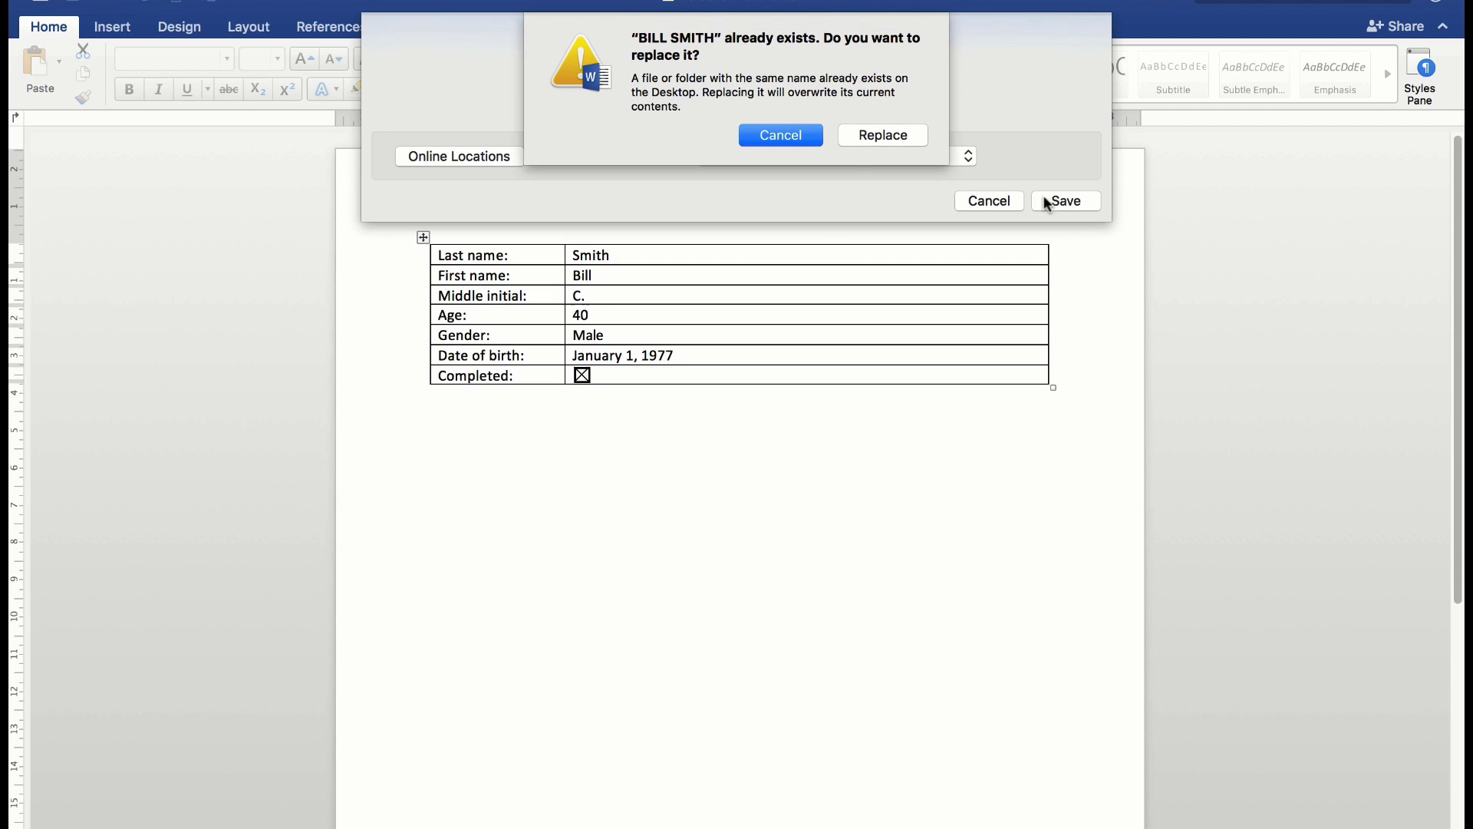
left_click(863, 132)
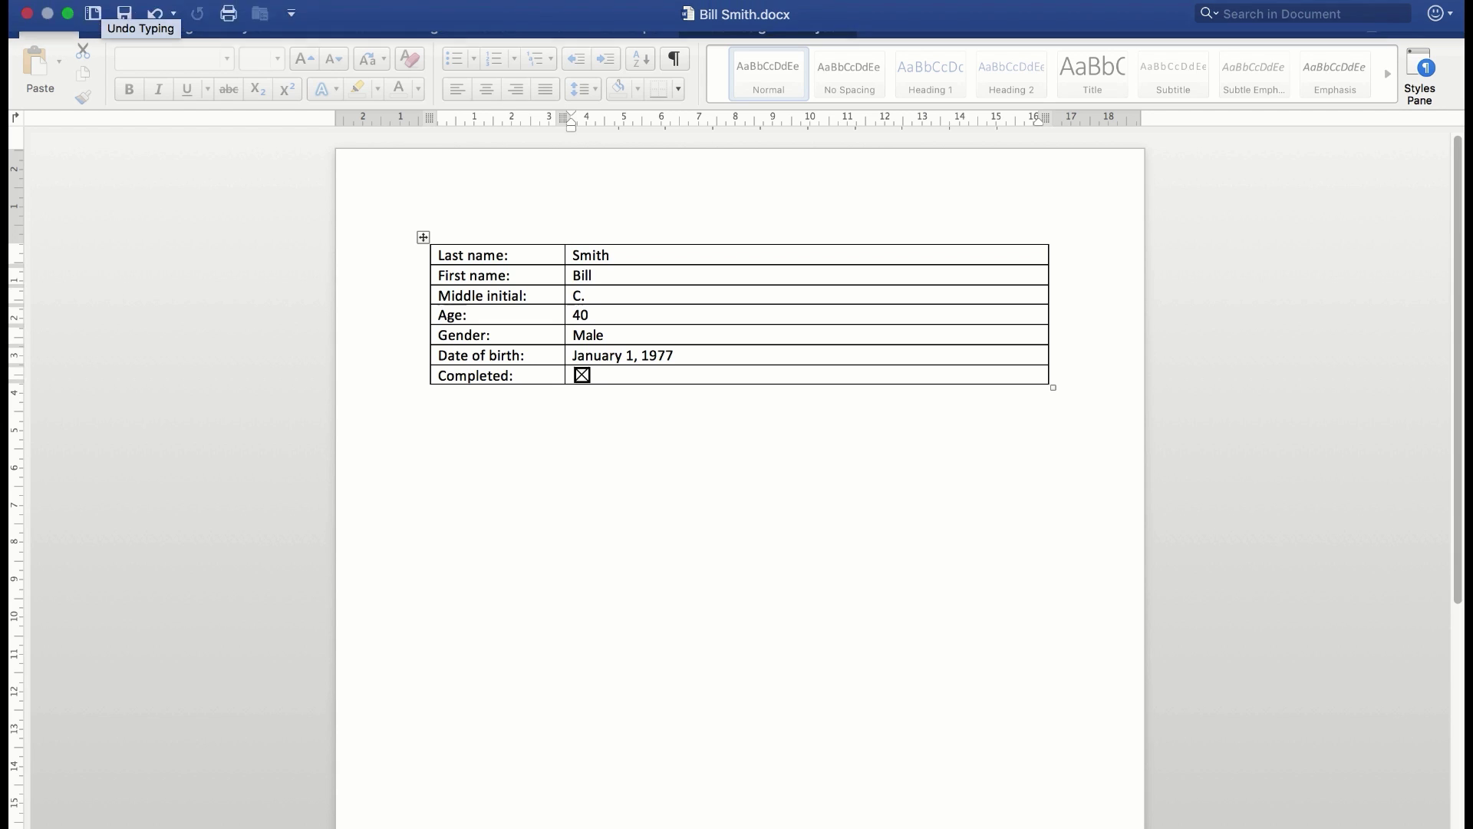
Close the filled-in copy and reopen the blank Personal Details.docx from Recent, full screen.
left_click(127, 2)
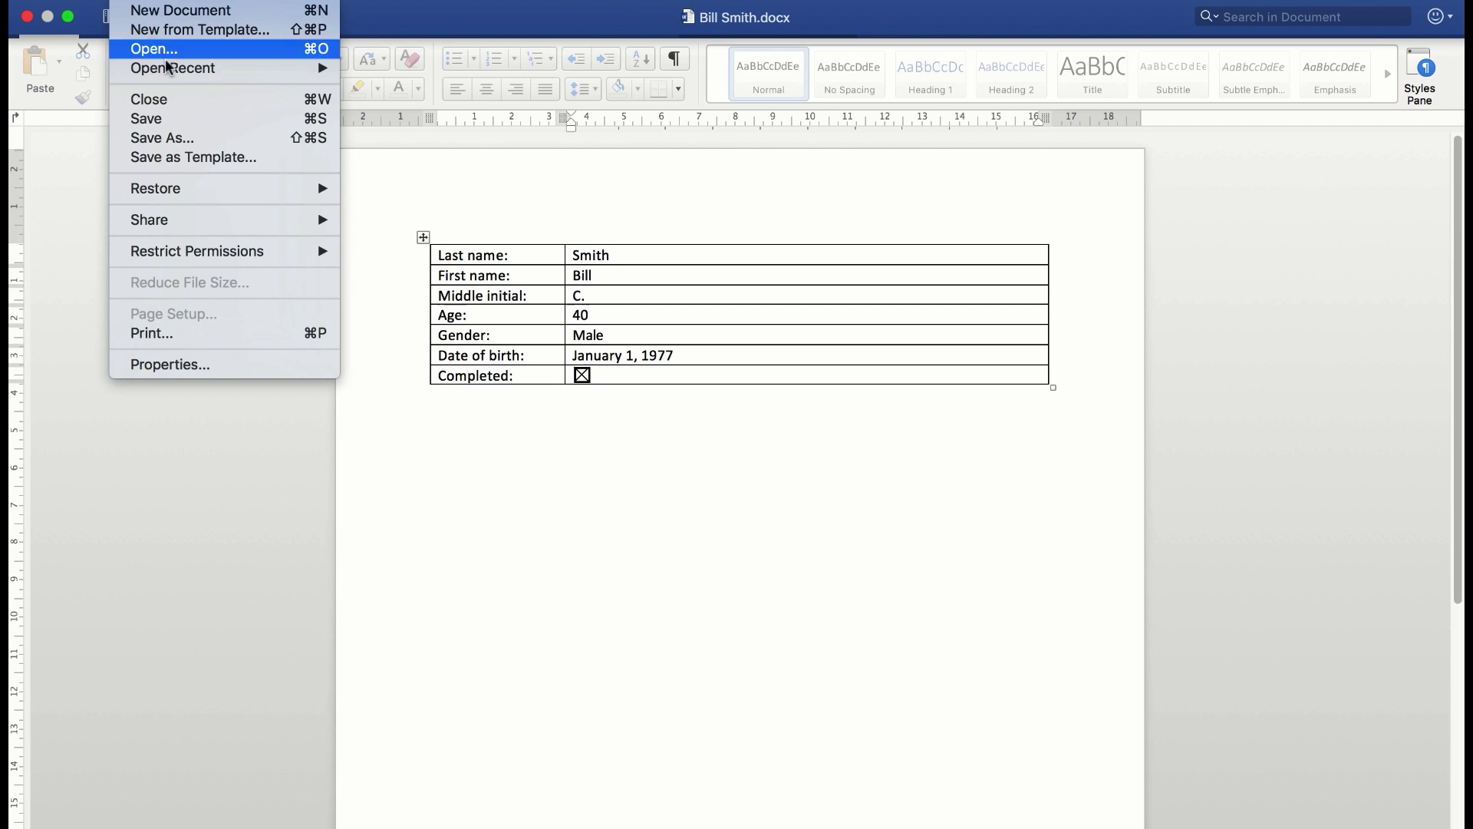
left_click(177, 99)
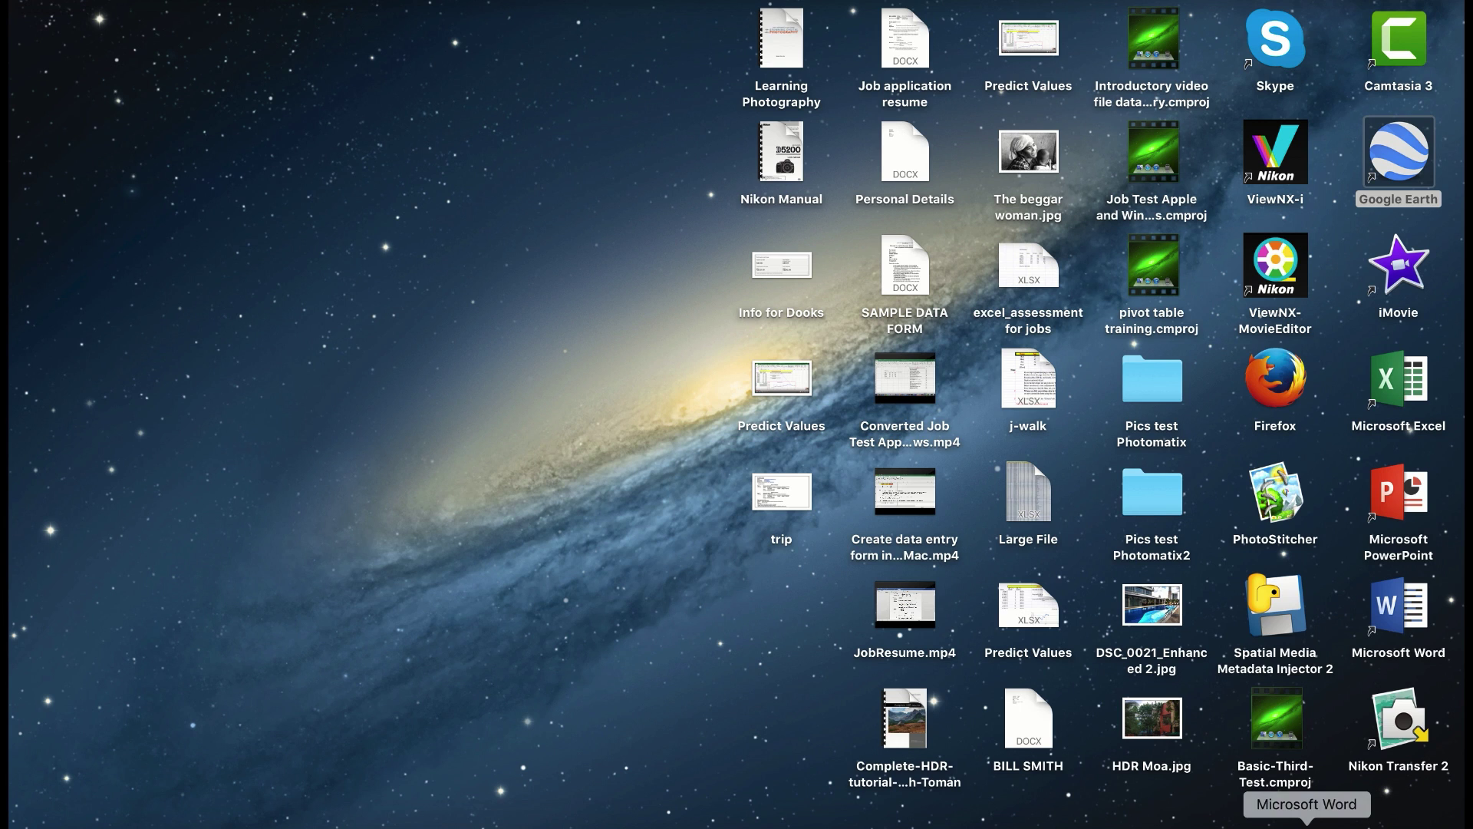
left_click(1306, 824)
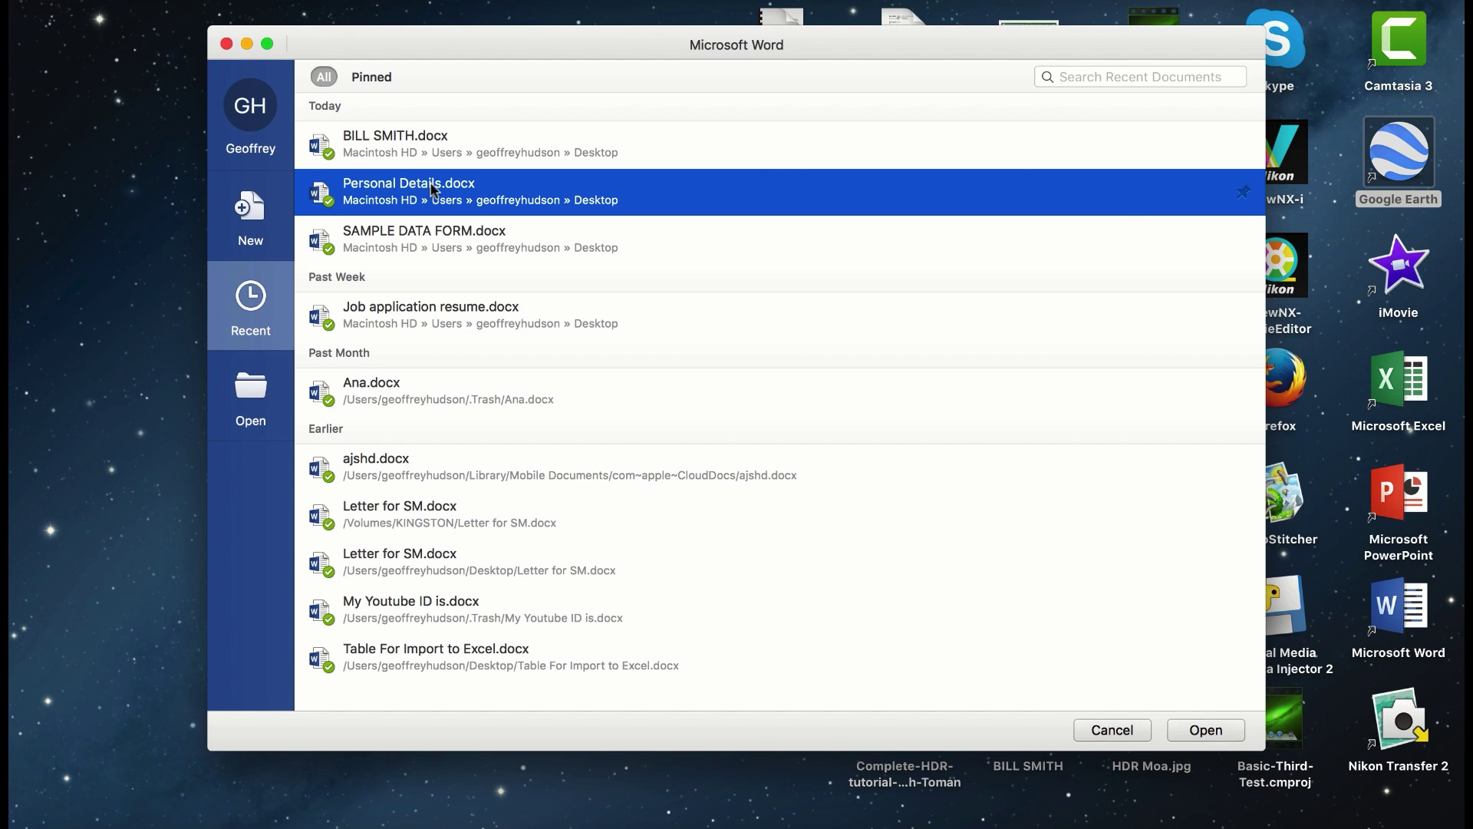
double_click(433, 189)
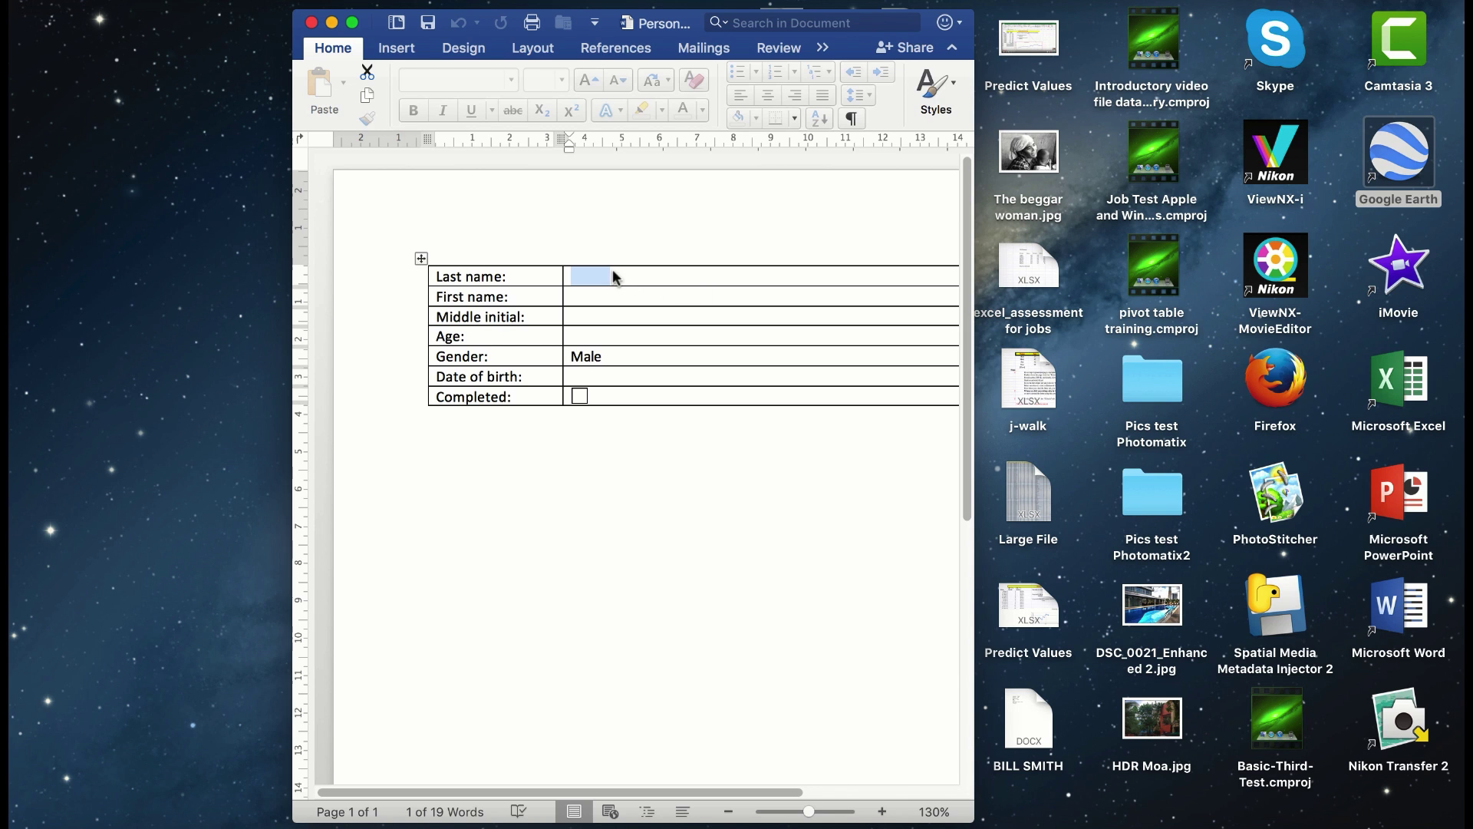
left_click(353, 23)
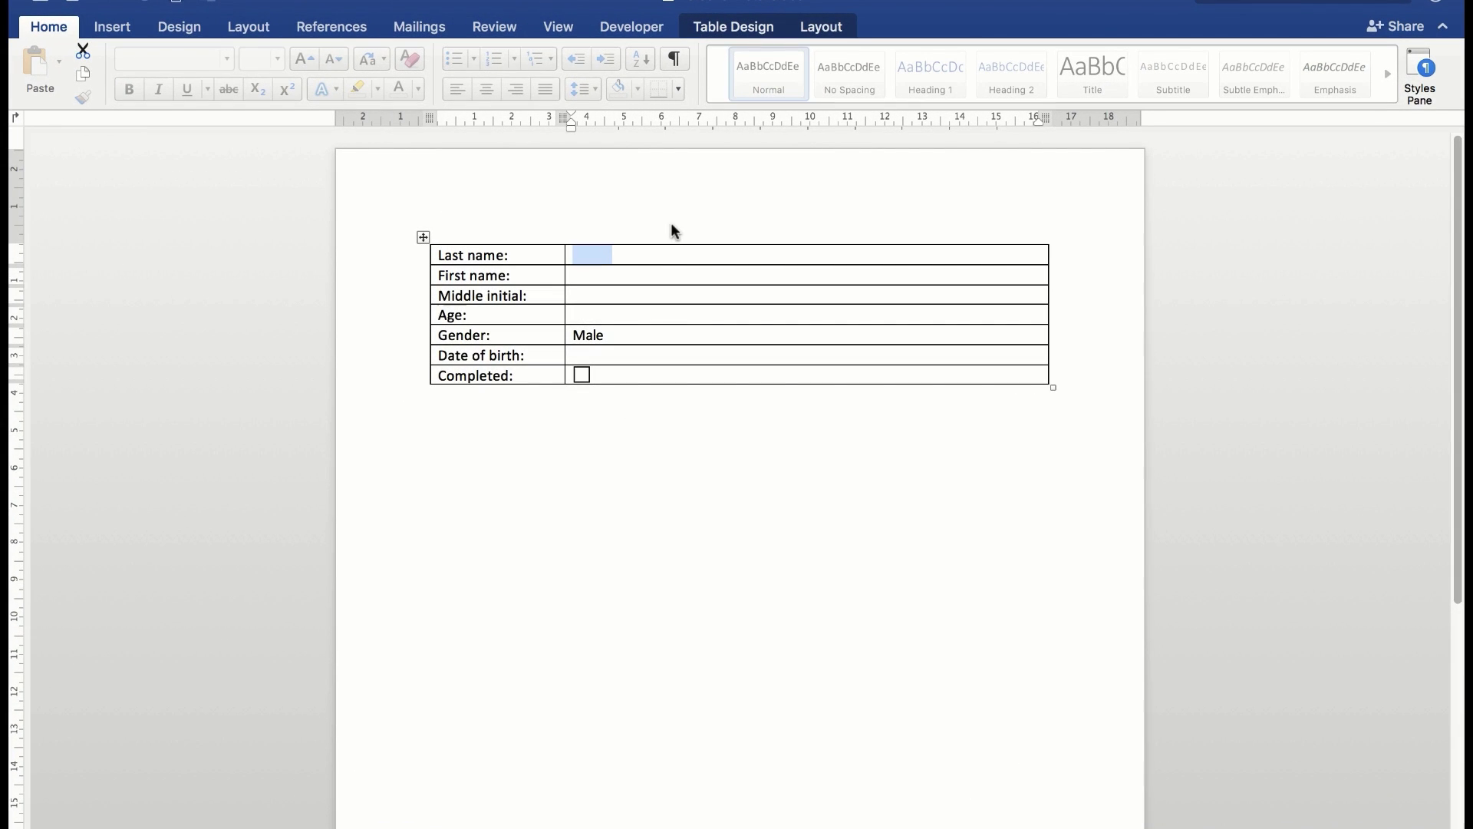
Enter the respondent's last and first names, leaving the middle initial blank.
type("Brown")
key("Tab")
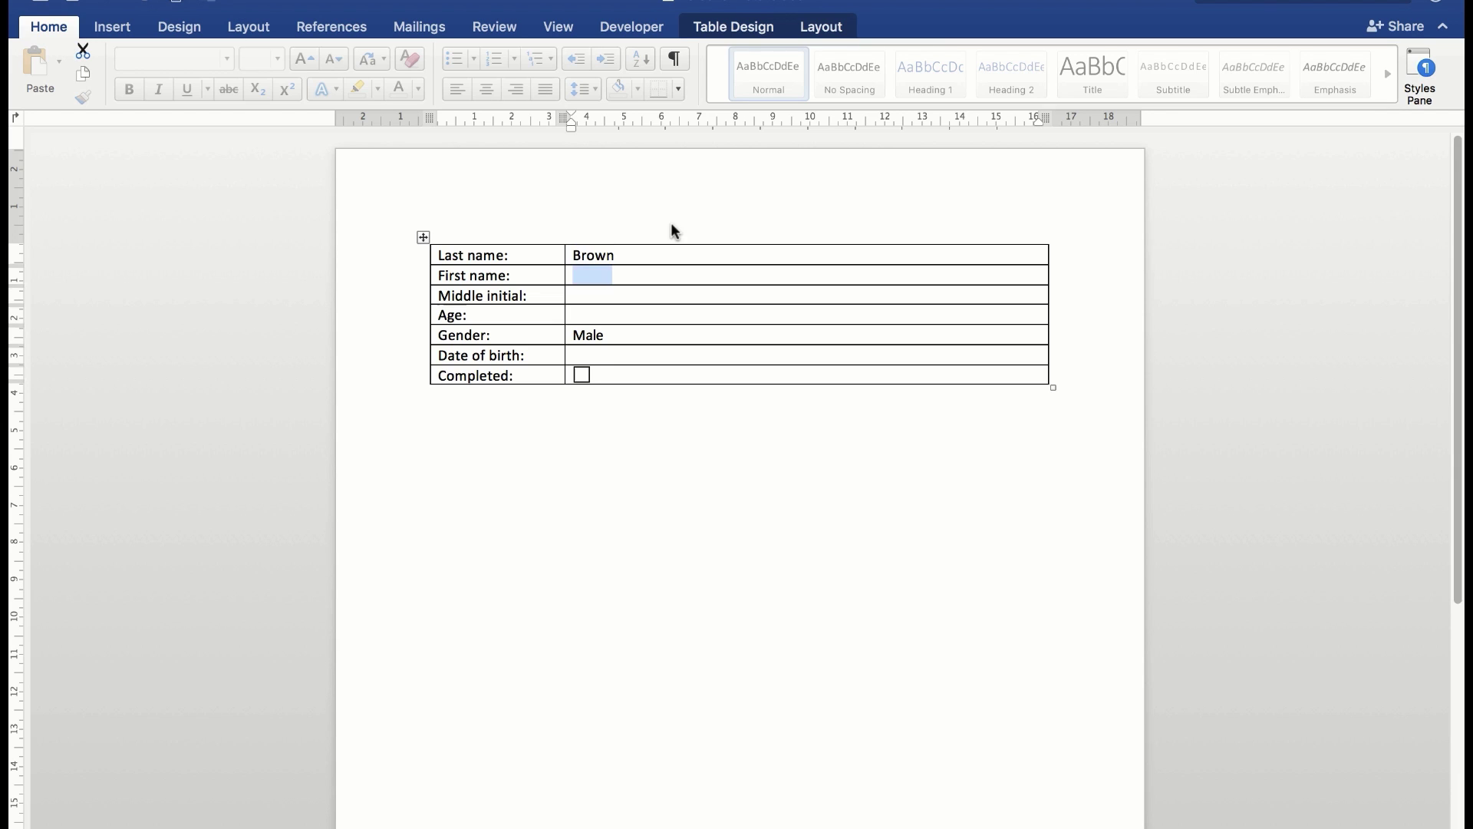
type("Mary")
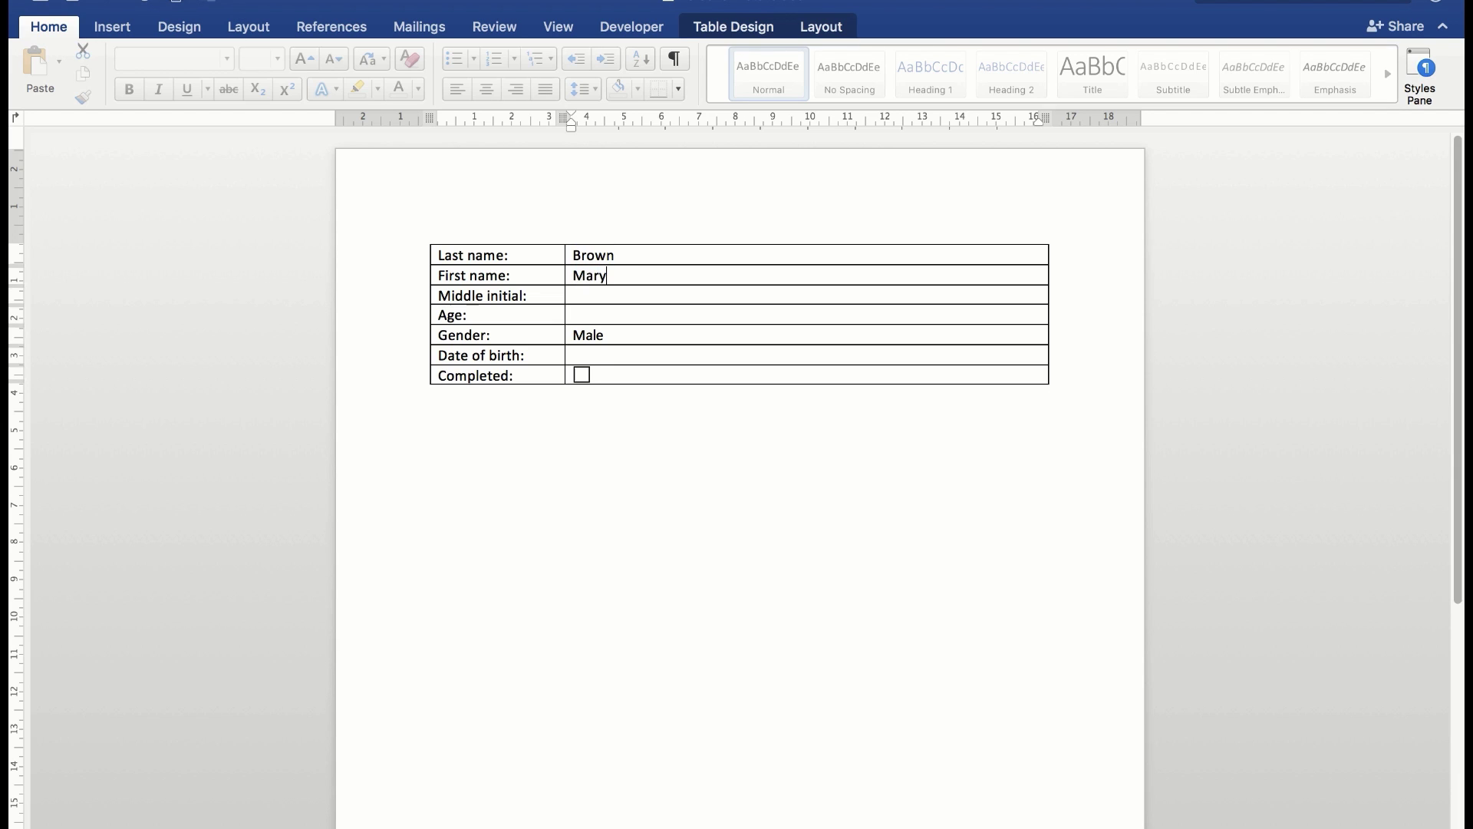
key("Tab")
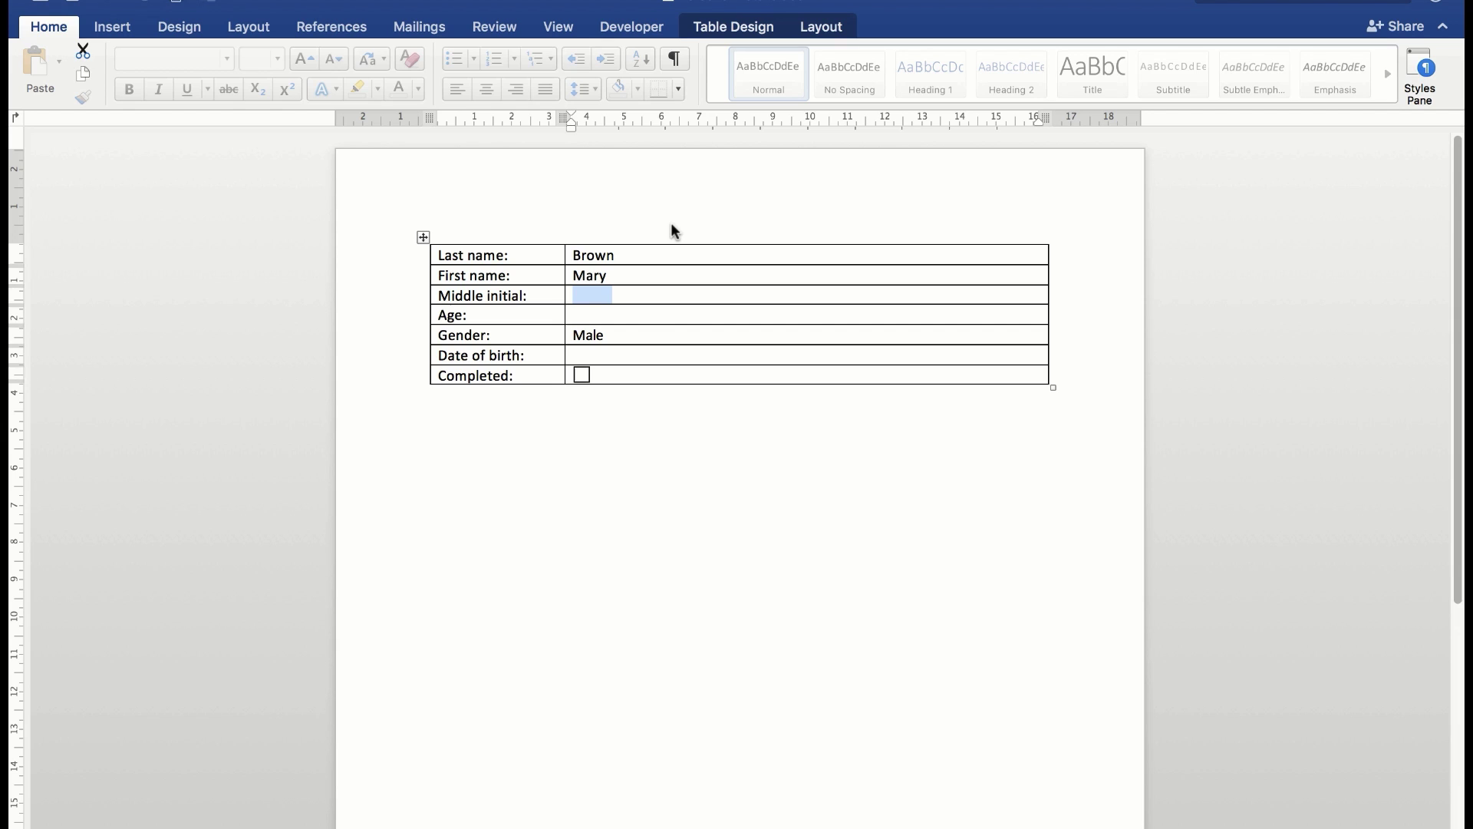
key("Tab")
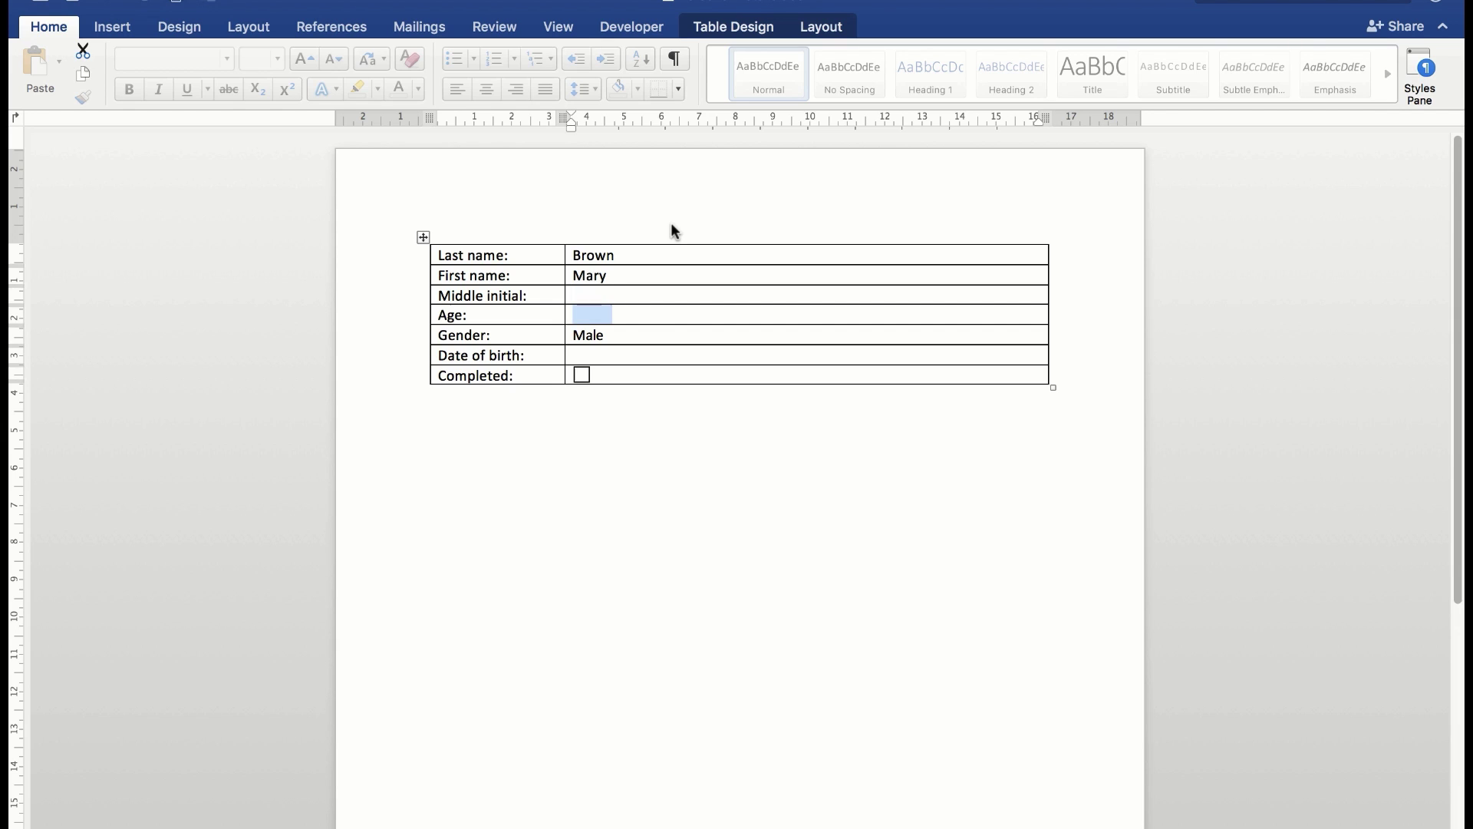
Fill in age 30, gender Female, birth date February 1, 1987, and tick Completed.
type("30")
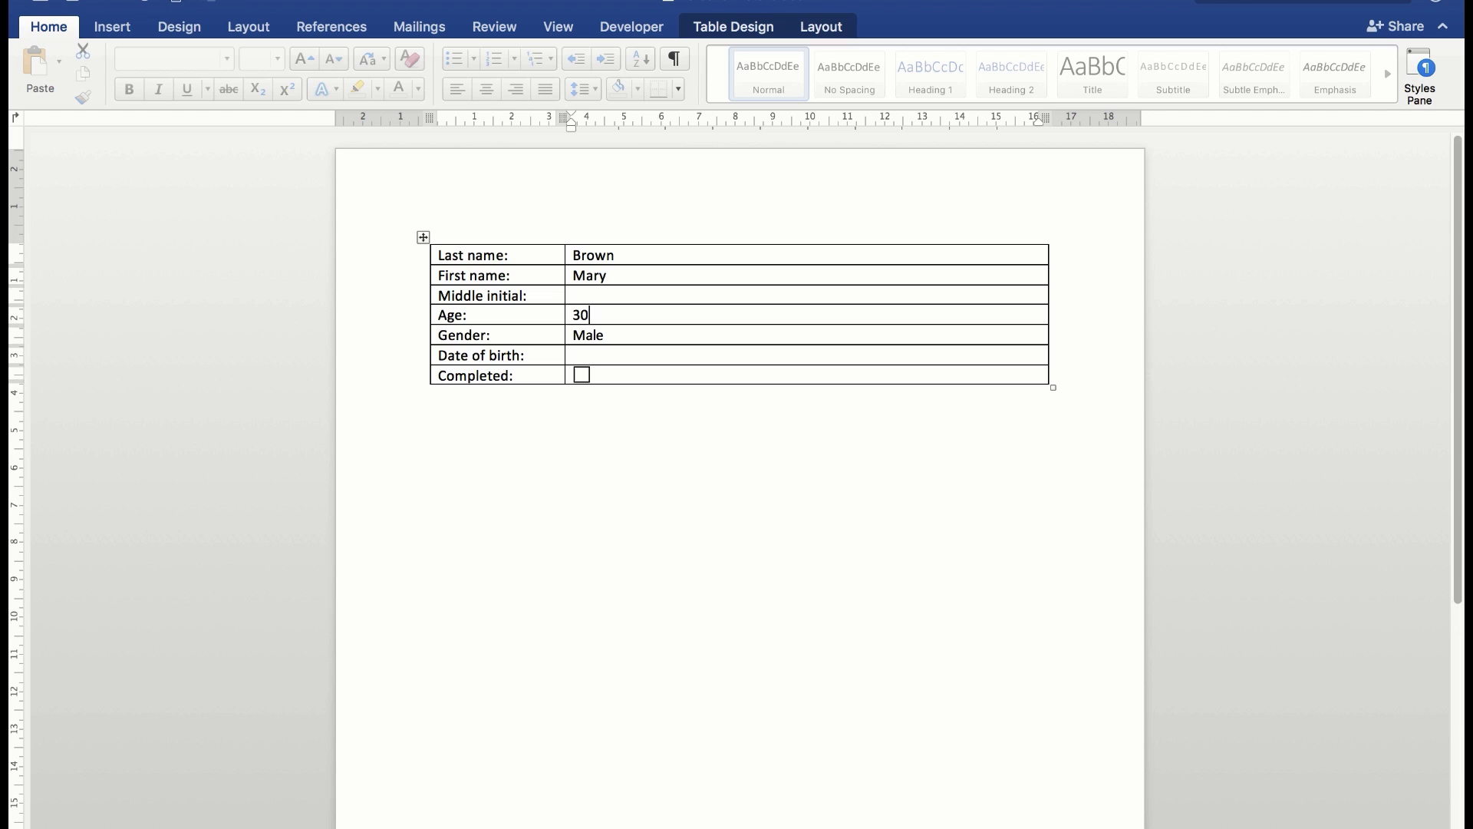
key("Tab")
left_click(611, 336)
left_click(641, 375)
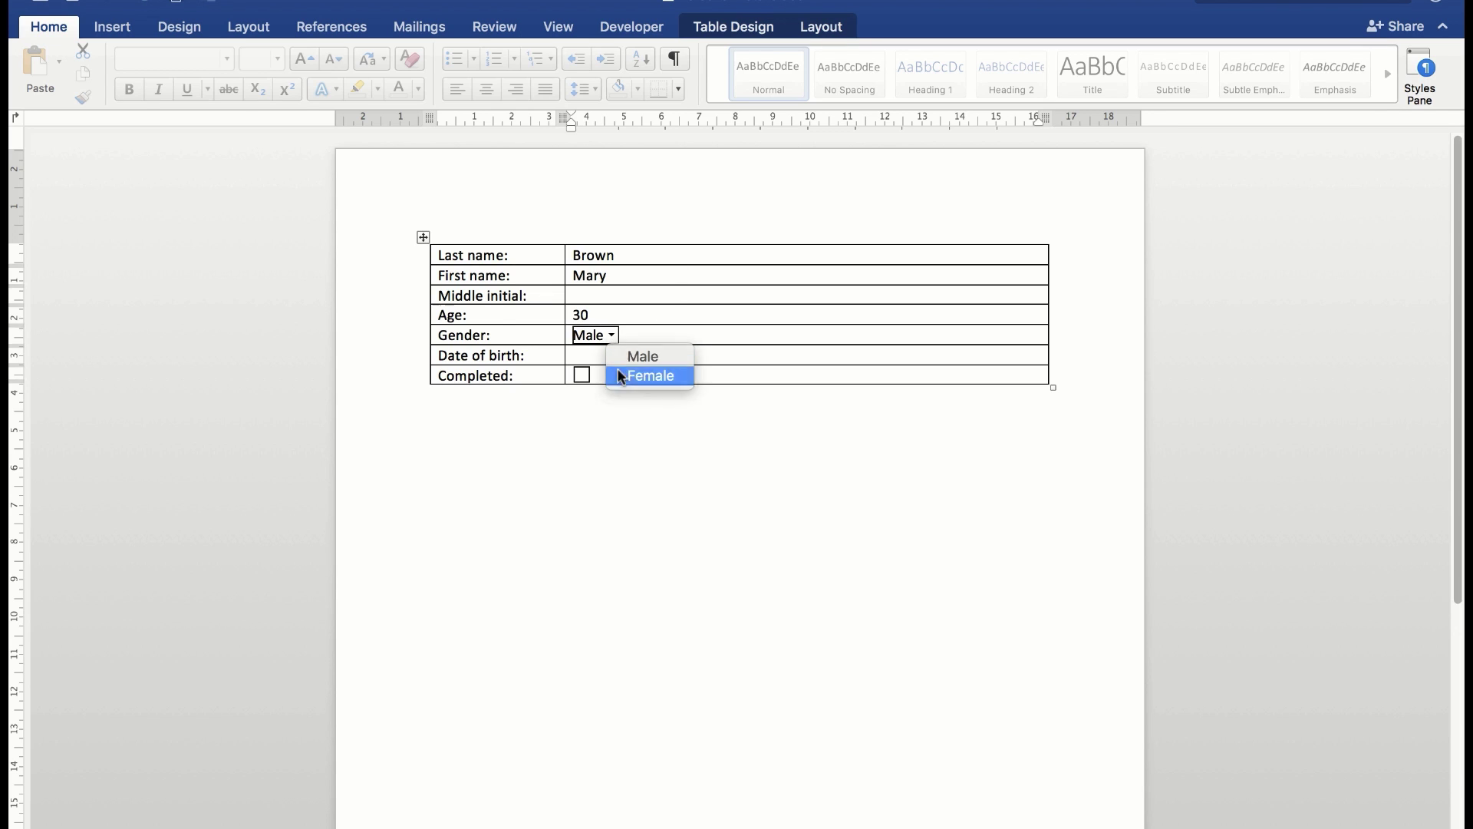
left_click(592, 351)
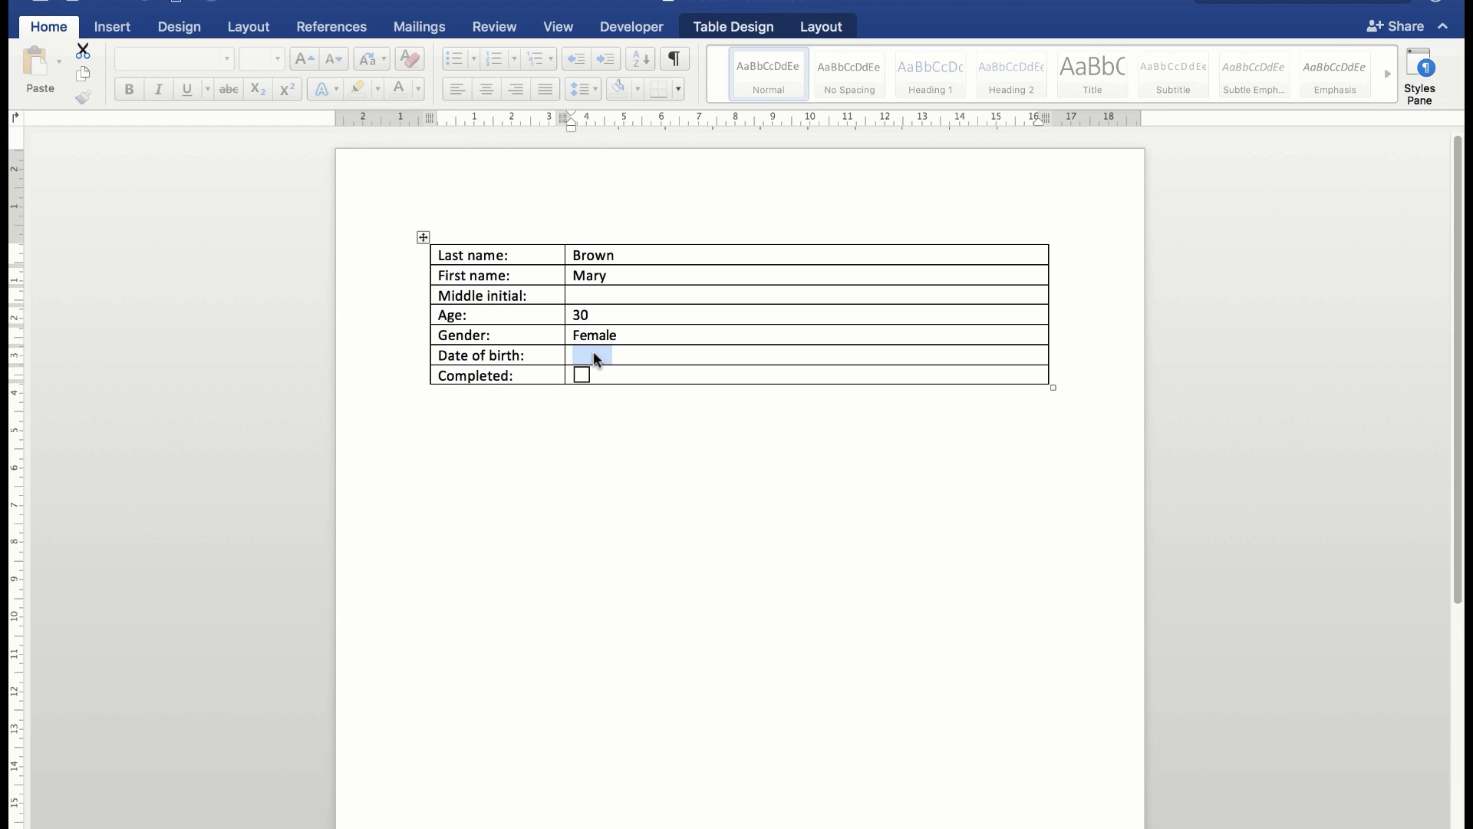
type("Febru")
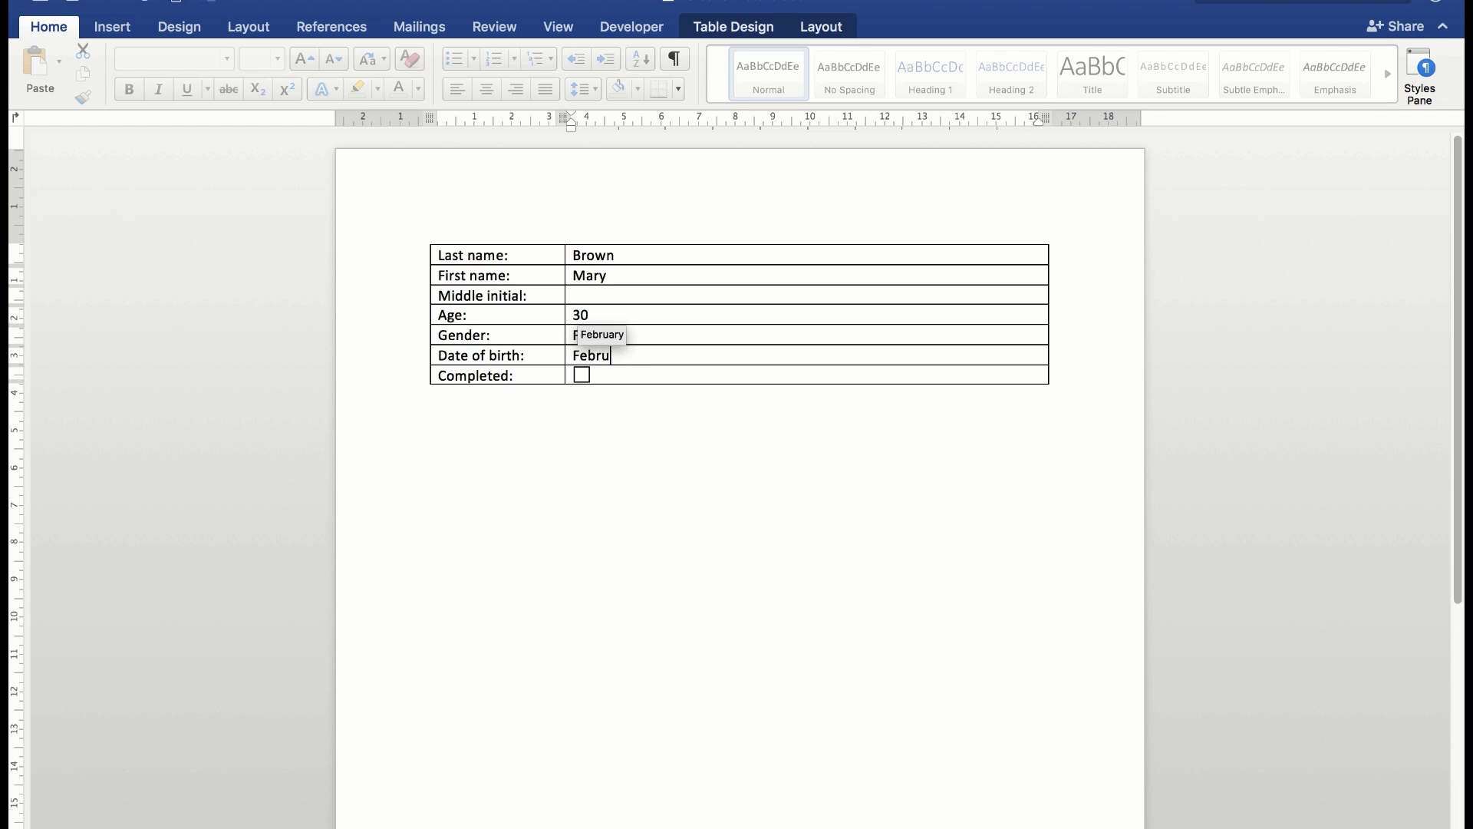
type("ary 1, ")
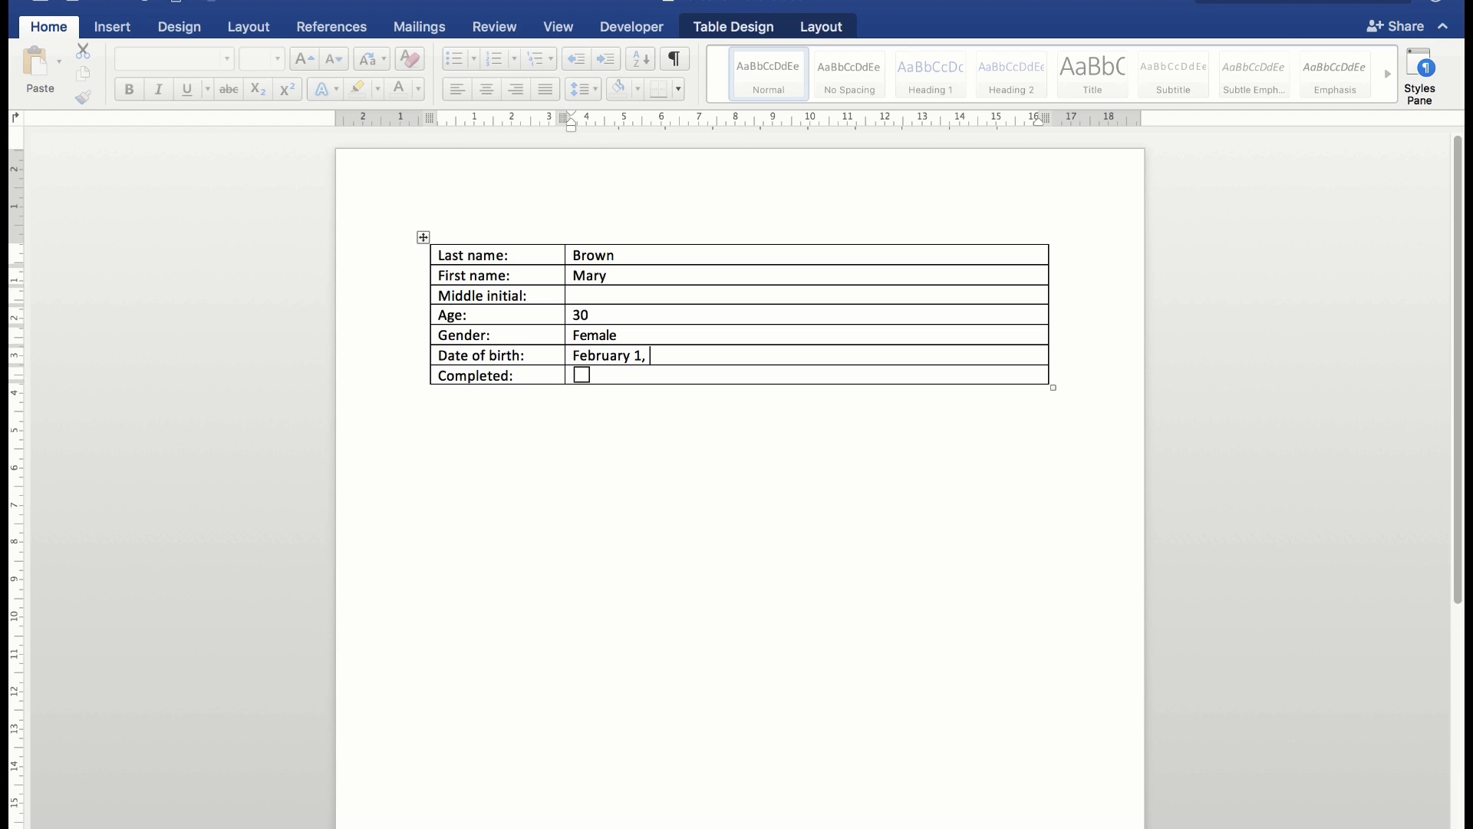
type("1987")
left_click(582, 374)
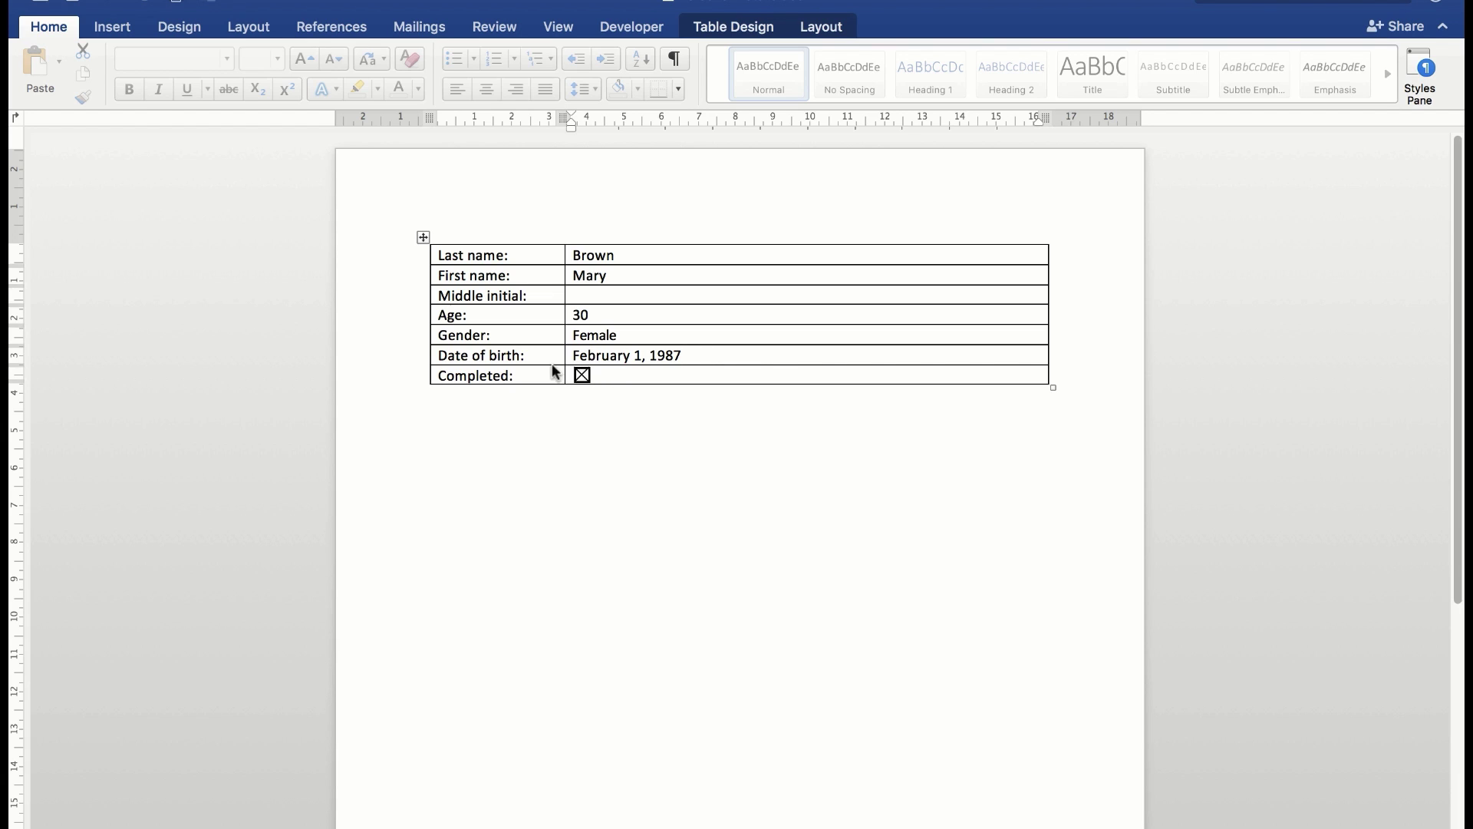